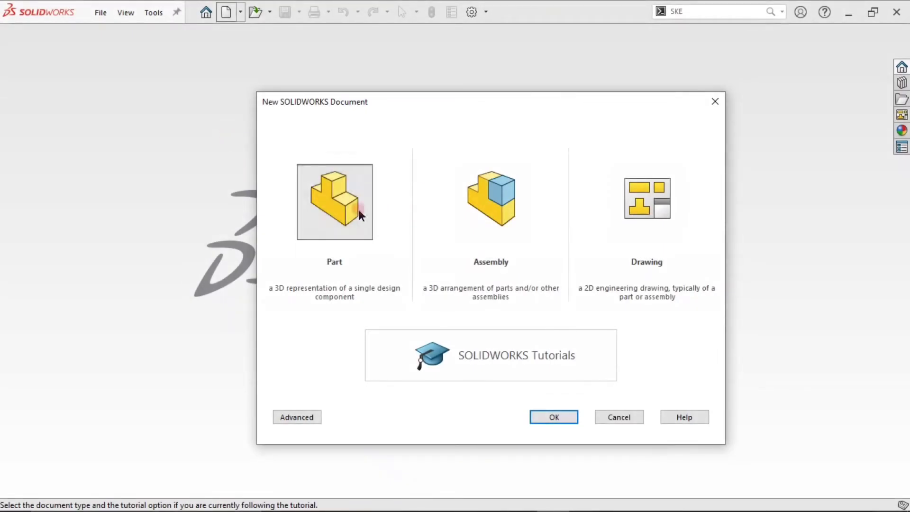
# Create a new part document and open a sketch on the Front Plane
pyautogui.click(549, 418)
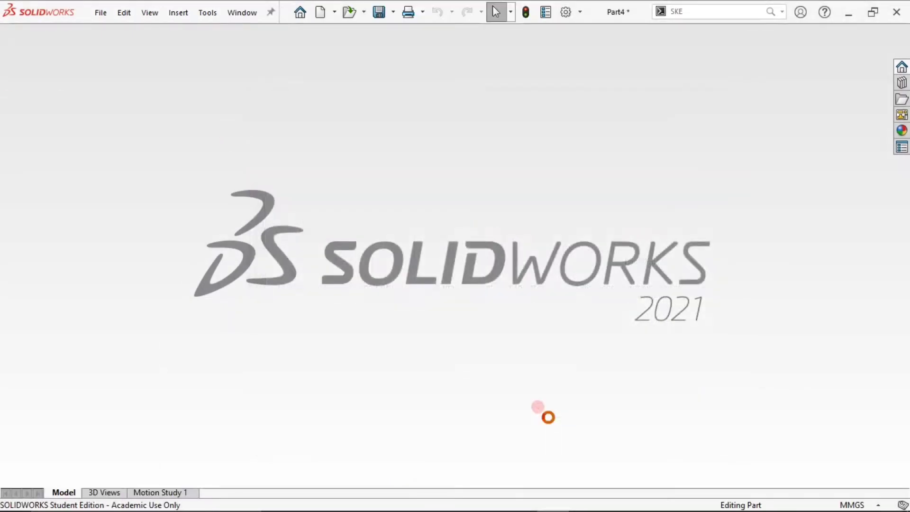
pyautogui.click(11, 60)
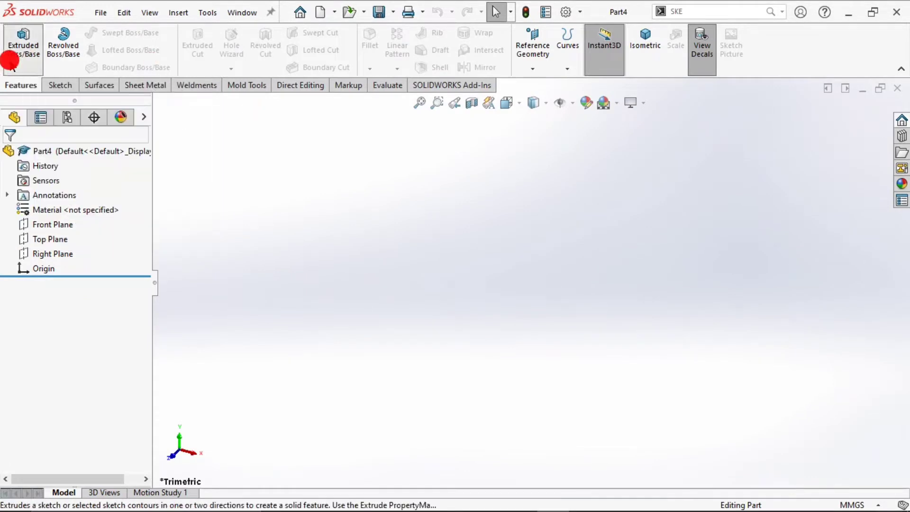
pyautogui.click(396, 180)
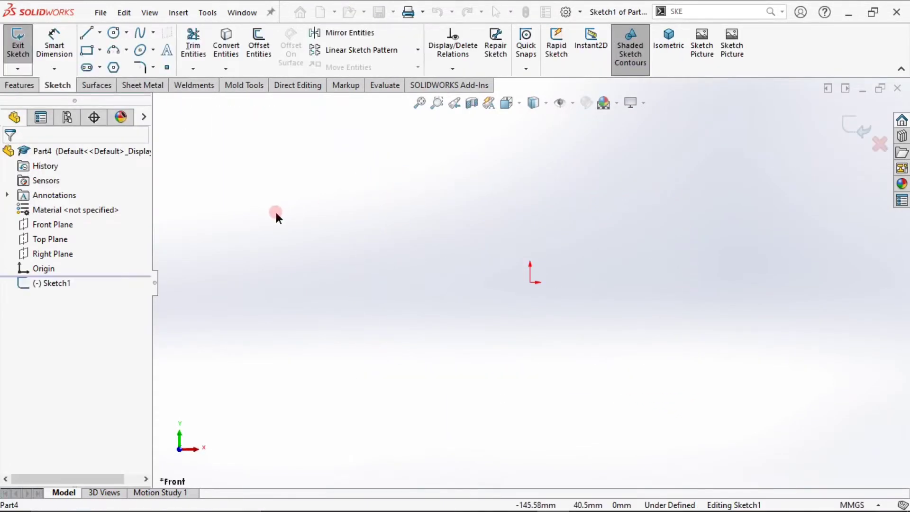
# Search the commands for SKETCH to locate the Sketch Picture tool
pyautogui.click(699, 11)
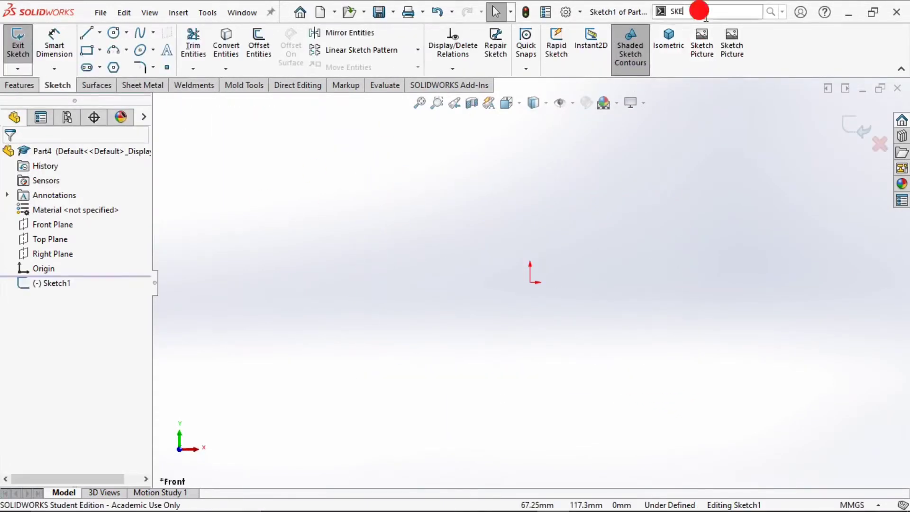
pyautogui.write('SK')
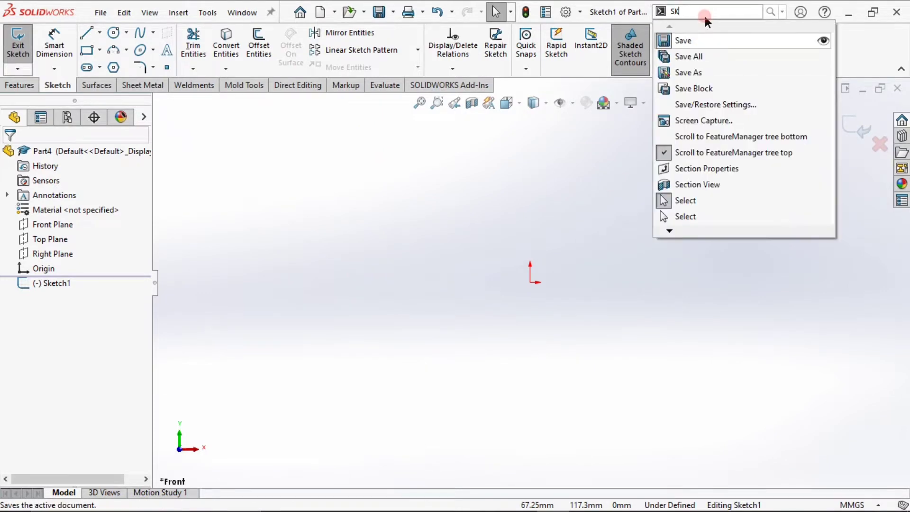
pyautogui.write('ETCH')
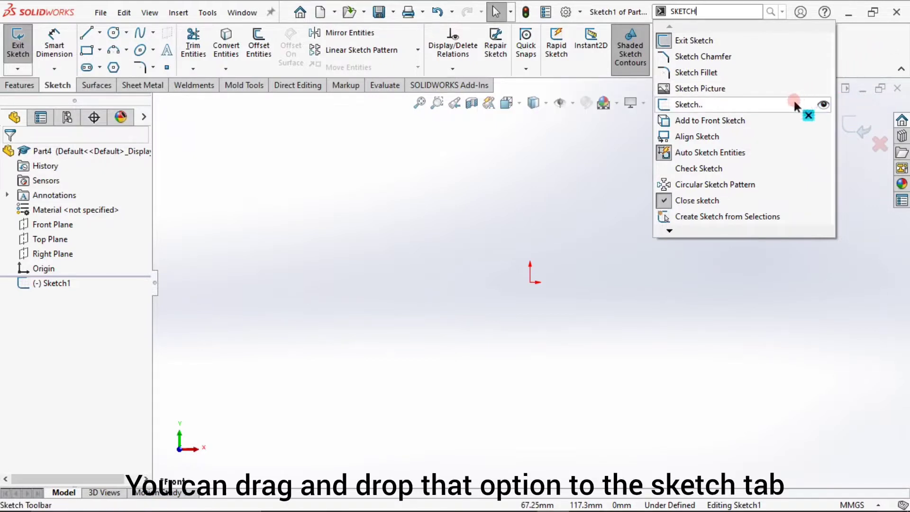
pyautogui.moveTo(794, 106)
pyautogui.mouseDown()
pyautogui.moveTo(705, 111)
pyautogui.moveTo(697, 90)
pyautogui.moveTo(860, 40)
pyautogui.moveTo(833, 90)
pyautogui.moveTo(732, 56)
pyautogui.mouseUp()
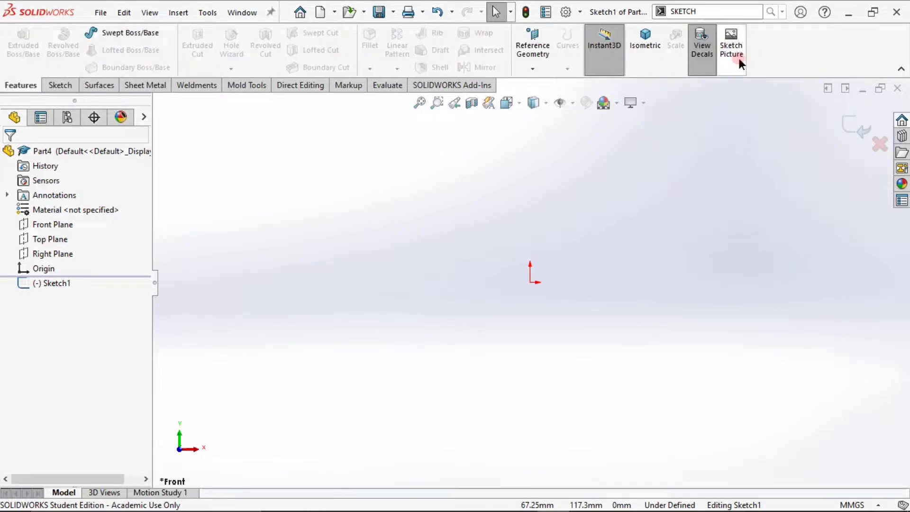
# Insert the horse image from Saved Pictures into the sketch as a sketch picture and accept its placement
pyautogui.click(730, 59)
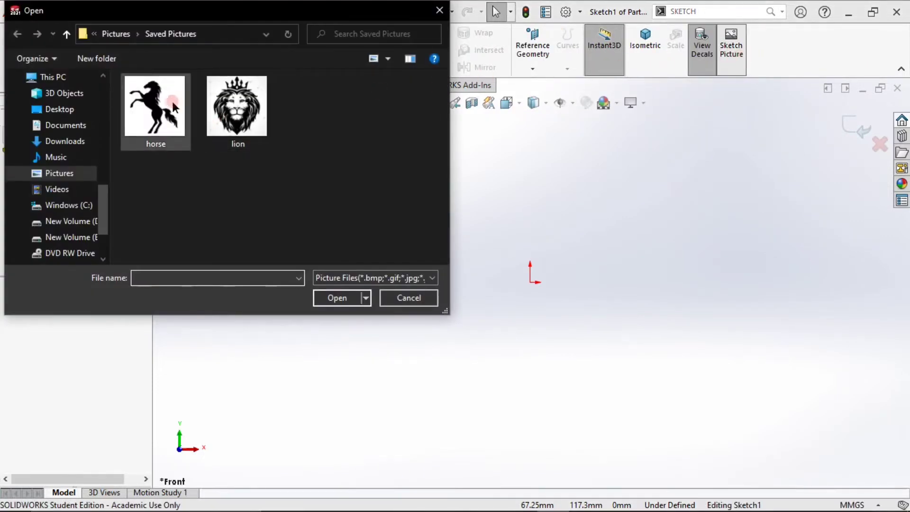
pyautogui.click(176, 102)
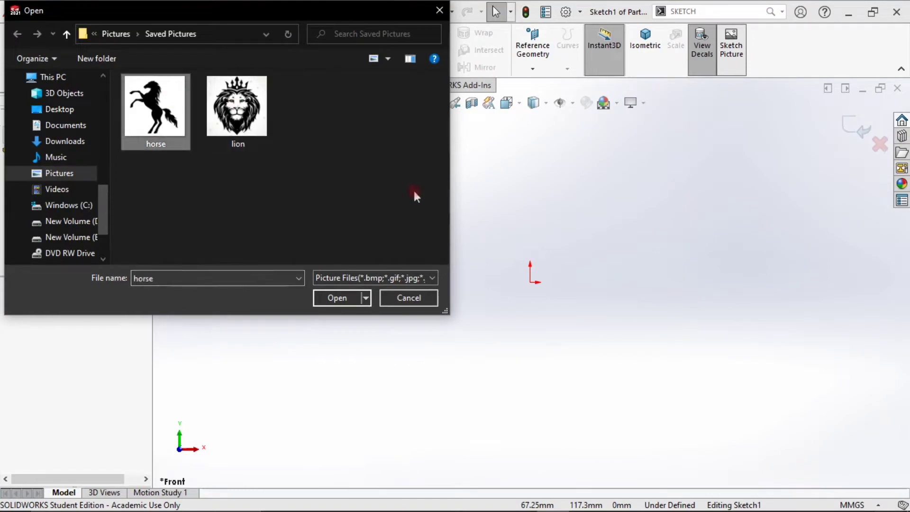
pyautogui.click(337, 297)
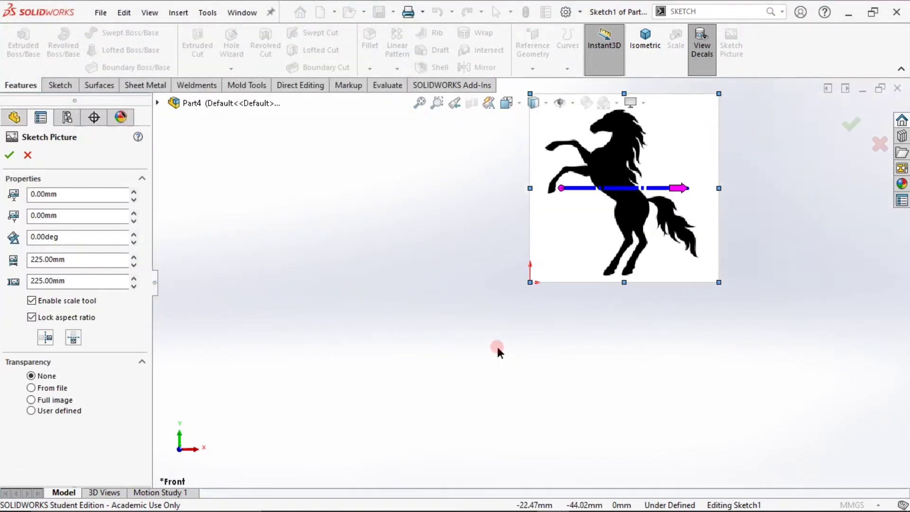
pyautogui.scroll(2, 496, 346)
pyautogui.scroll(-3, 652, 203)
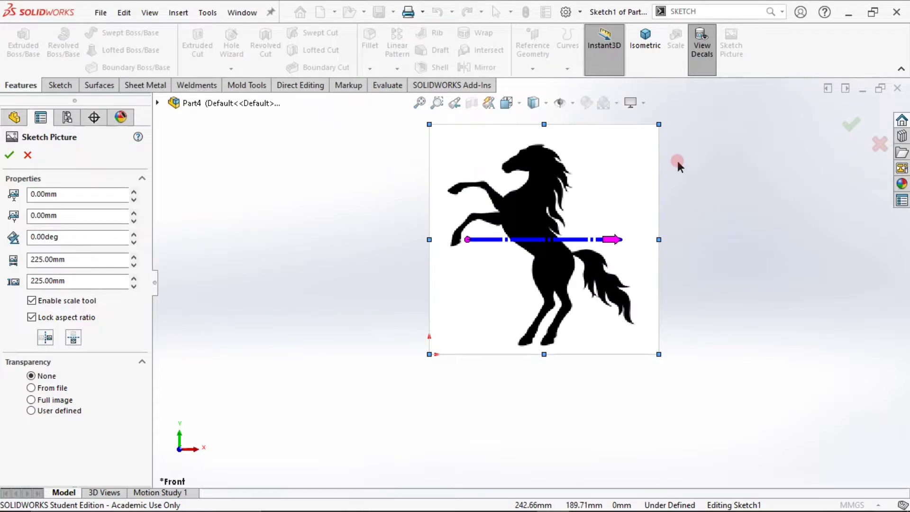
pyautogui.scroll(-1, 677, 163)
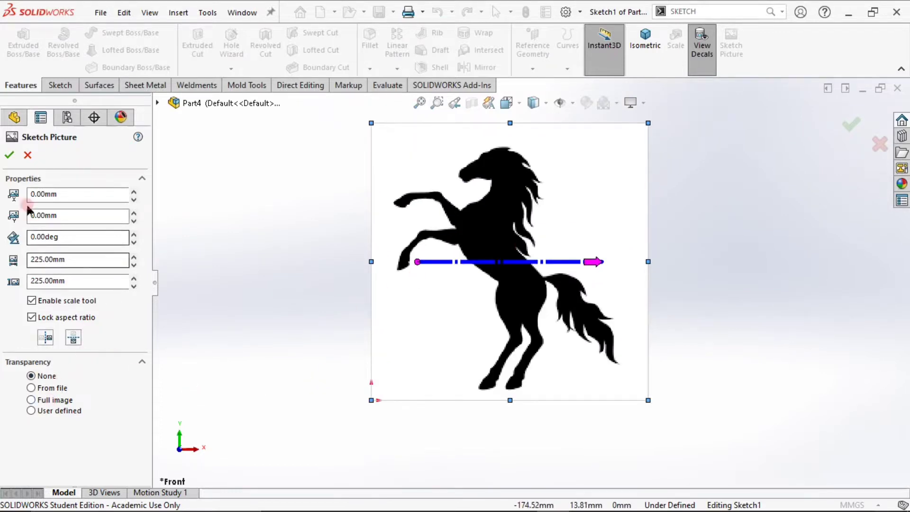
pyautogui.click(14, 160)
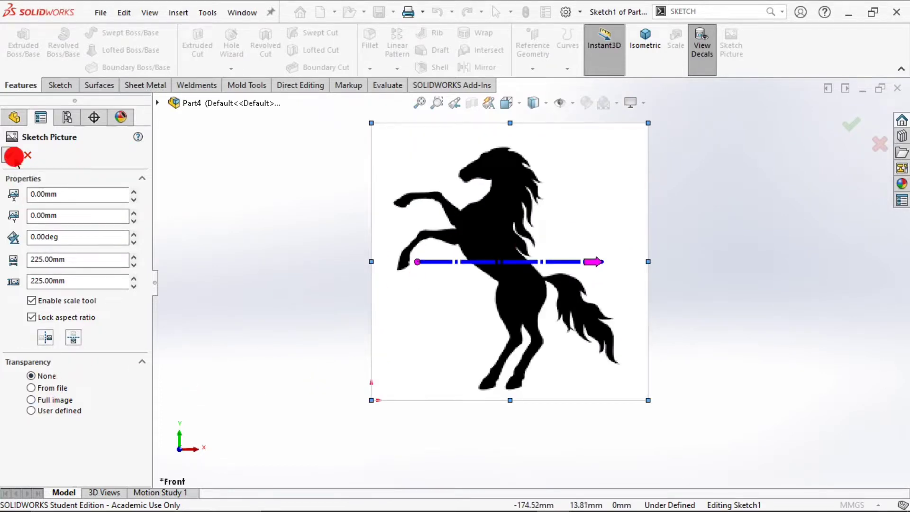
# Reopen the horse sketch picture for editing and switch its transparency mode to User defined
pyautogui.rightClick(535, 209)
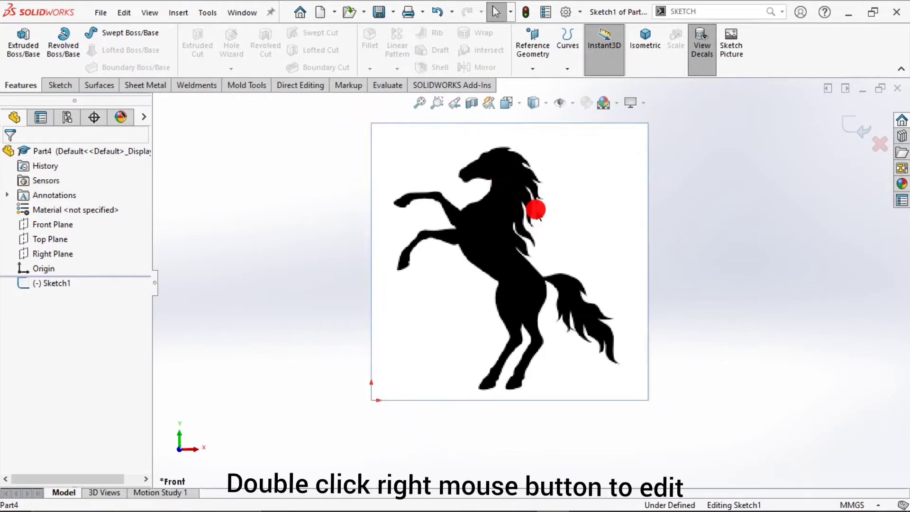
pyautogui.click(371, 219)
pyautogui.doubleClick(450, 179)
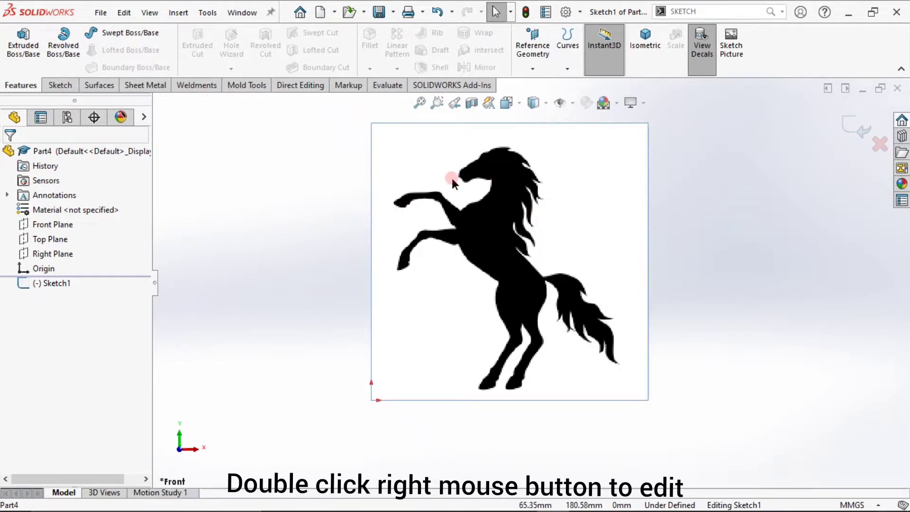
pyautogui.click(30, 411)
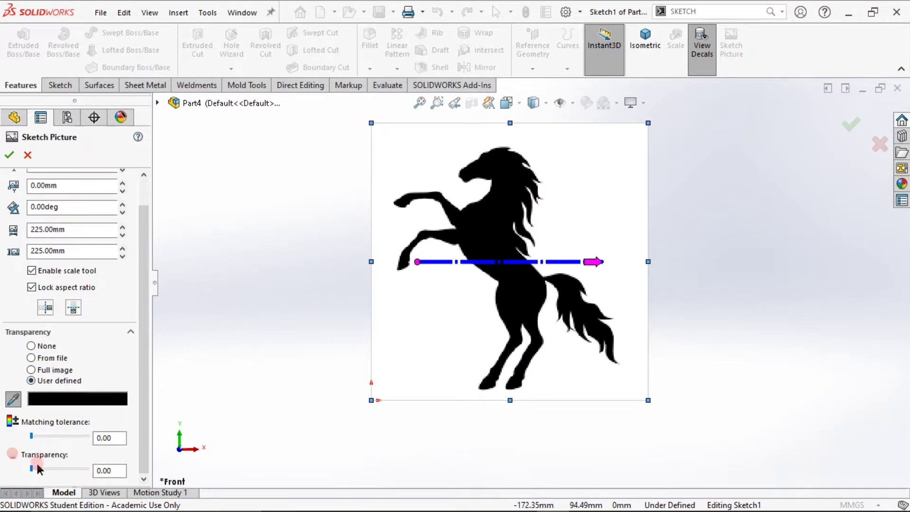
# Raise the picture's transparency to maximum, set matching tolerance to 1.00, pick the horse's black as the transparent colour, and accept
pyautogui.moveTo(32, 469); pyautogui.dragTo(88, 470)
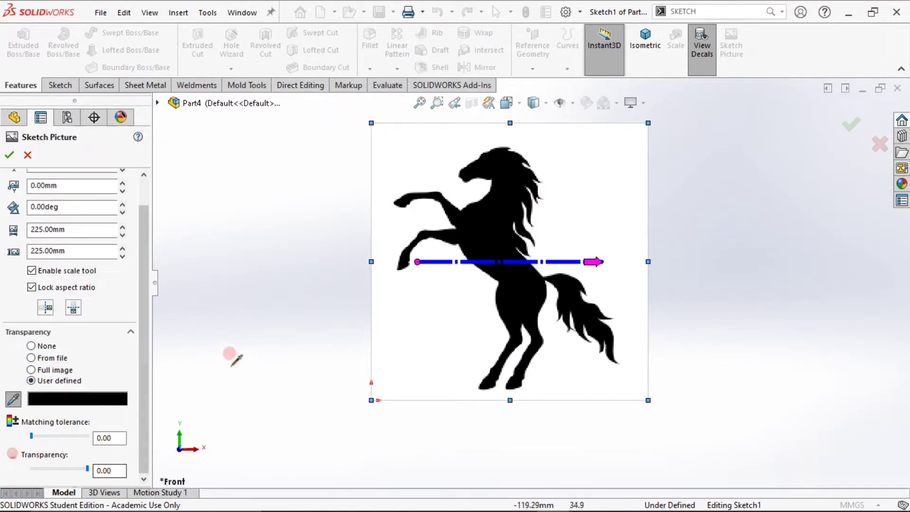
pyautogui.moveTo(30, 435); pyautogui.dragTo(111, 432)
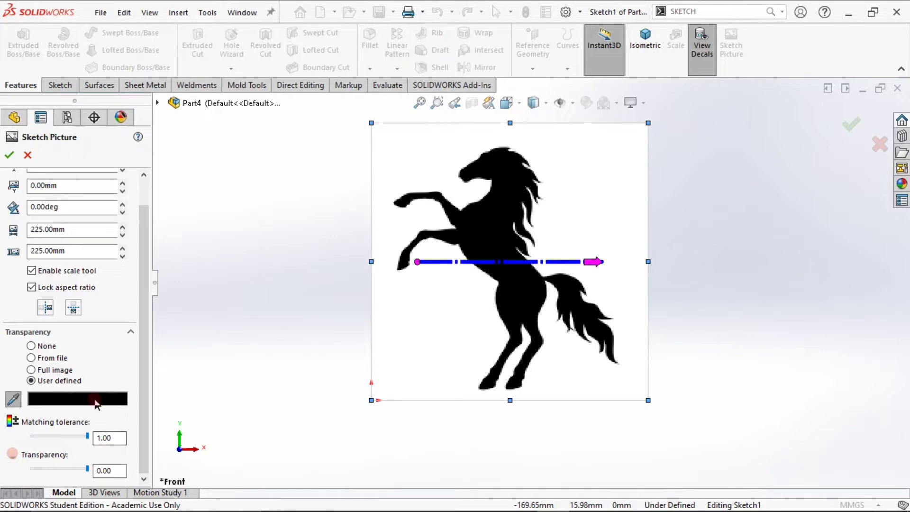
pyautogui.click(14, 399)
pyautogui.click(480, 207)
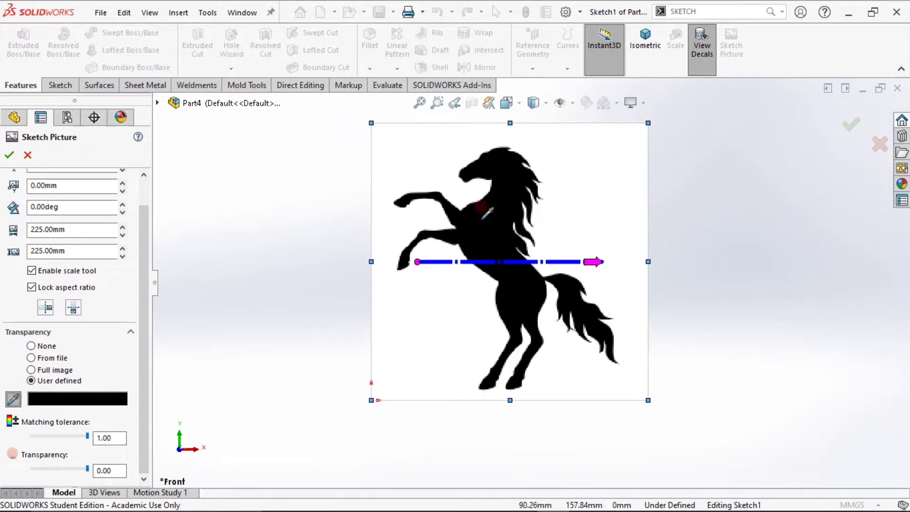
pyautogui.click(9, 155)
# Start a spline where the horse's belly meets the hind leg and trace the thigh's front outline down to the hock
pyautogui.scroll(-2, 624, 211)
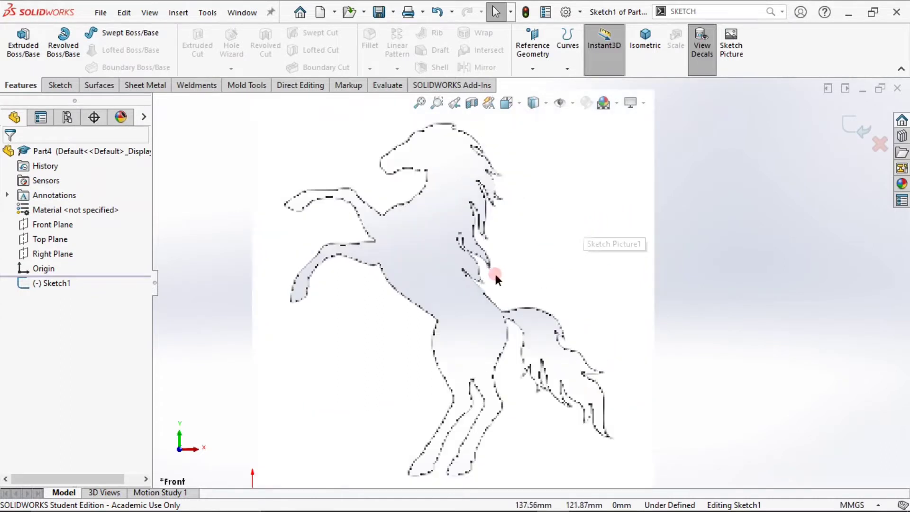
pyautogui.scroll(2, 469, 405)
pyautogui.scroll(-3, 498, 393)
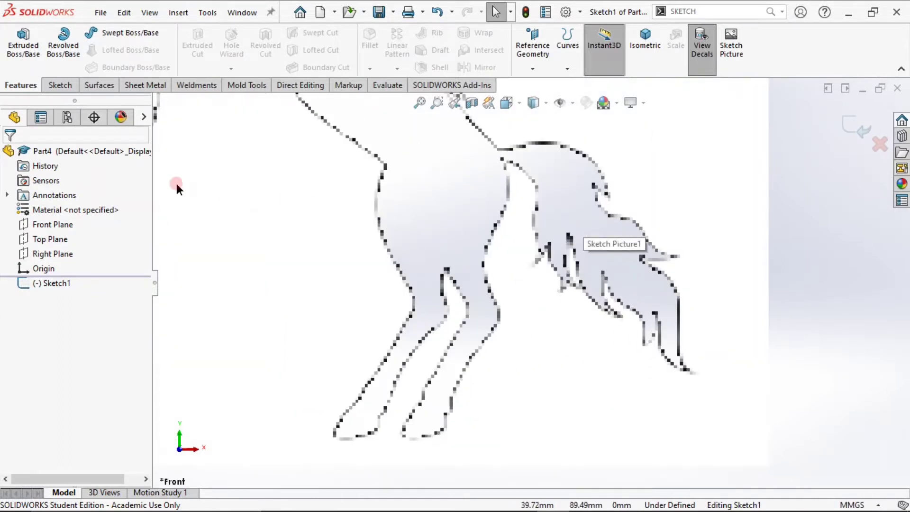
pyautogui.click(61, 86)
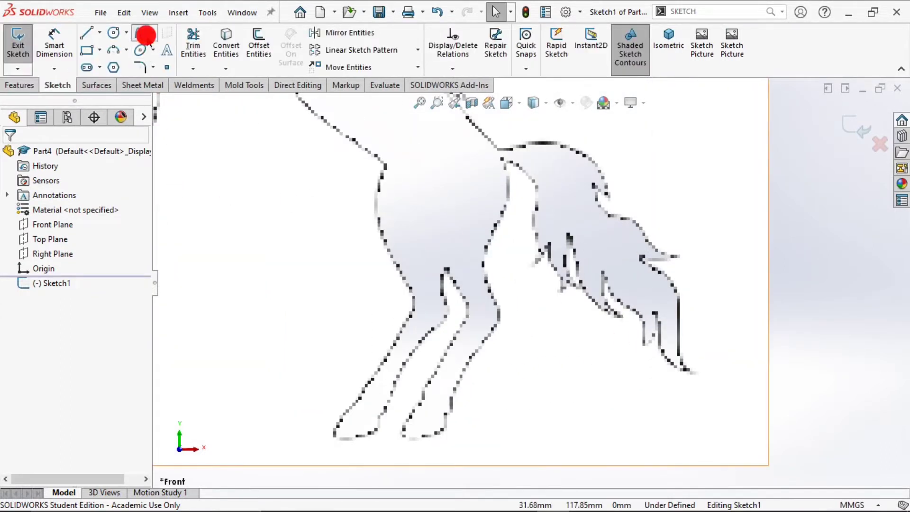
pyautogui.click(145, 35)
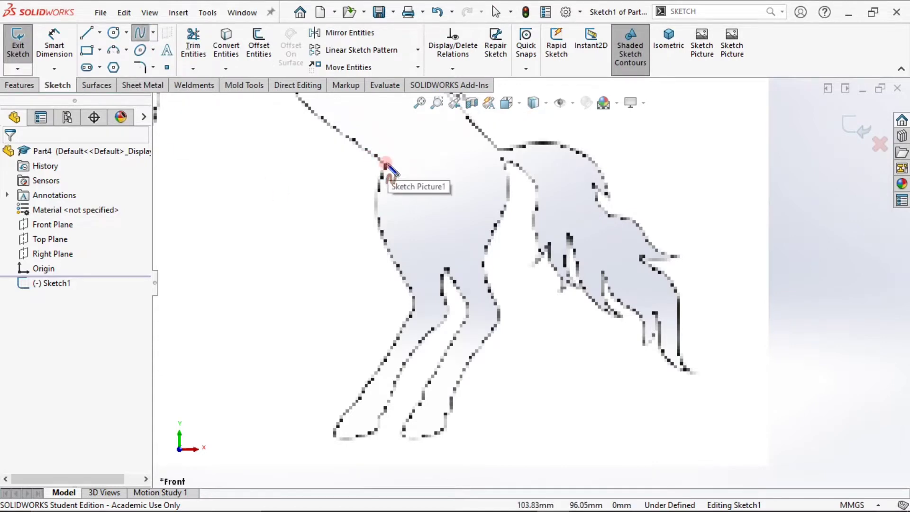
pyautogui.click(386, 165)
pyautogui.scroll(-3, 393, 180)
pyautogui.click(396, 242)
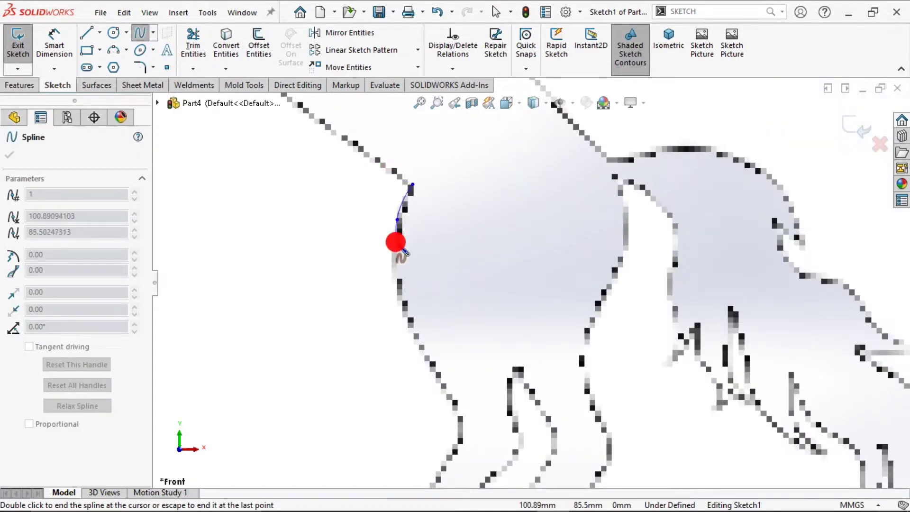
pyautogui.click(392, 251)
pyautogui.click(399, 300)
pyautogui.click(421, 350)
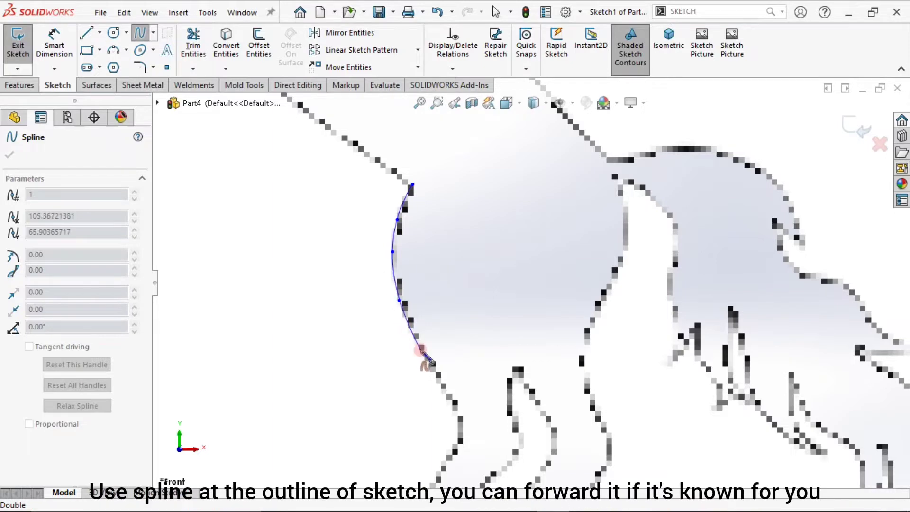
pyautogui.click(427, 357)
pyautogui.click(456, 412)
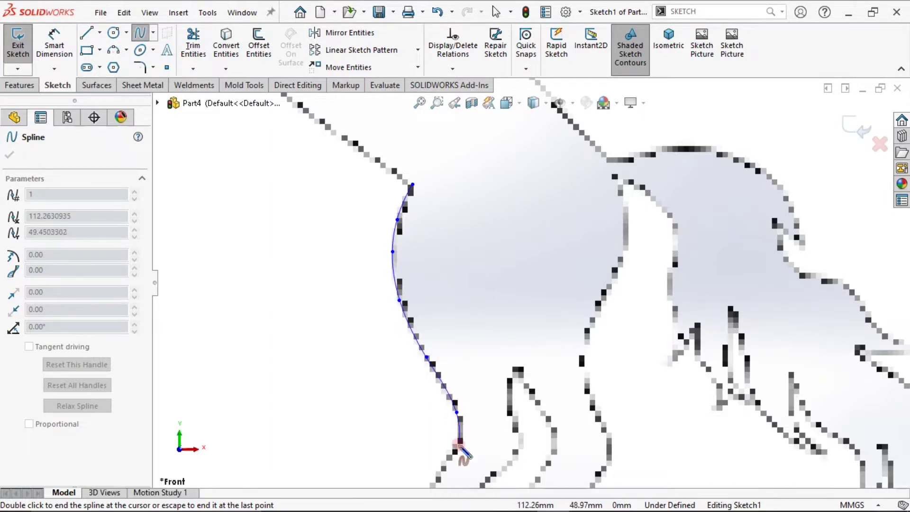
# Continue the spline from the hock down the front edge of the lower hind leg to the hoof's tip
pyautogui.scroll(3, 481, 385)
pyautogui.scroll(-4, 478, 387)
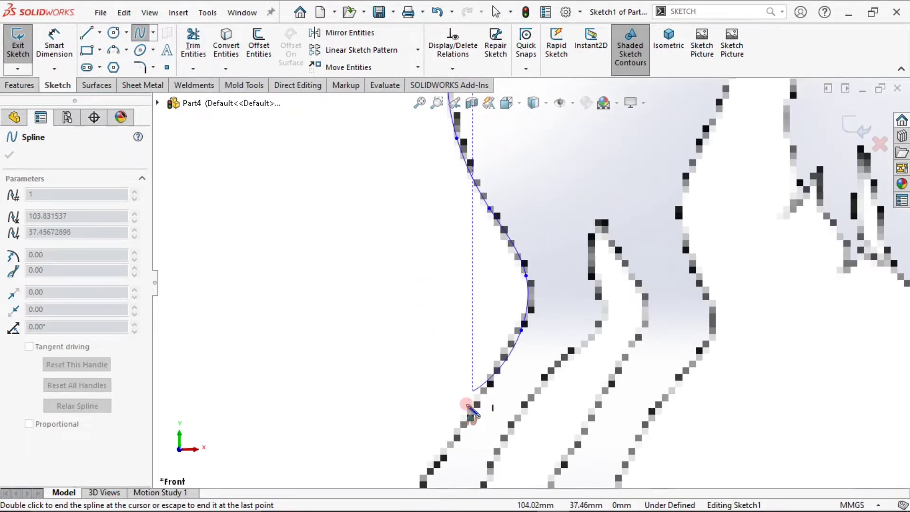
pyautogui.click(482, 395)
pyautogui.click(444, 454)
pyautogui.click(434, 473)
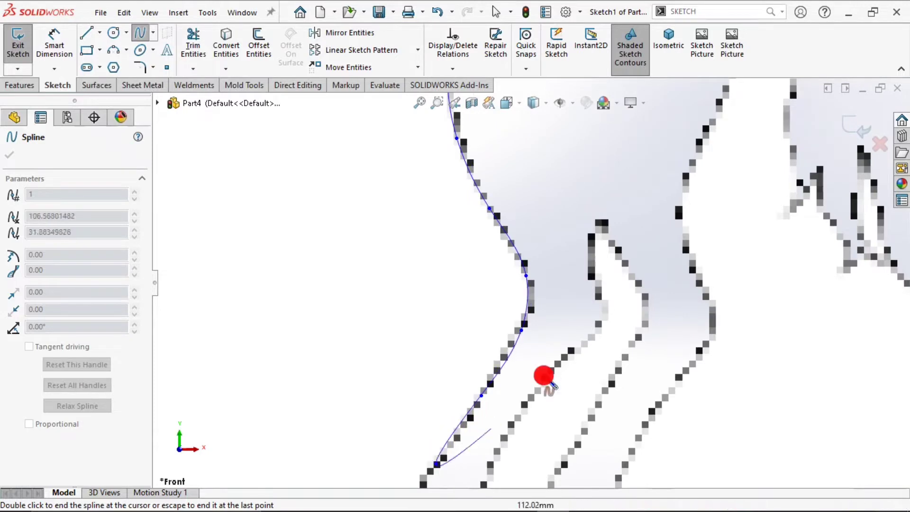
pyautogui.press('z')
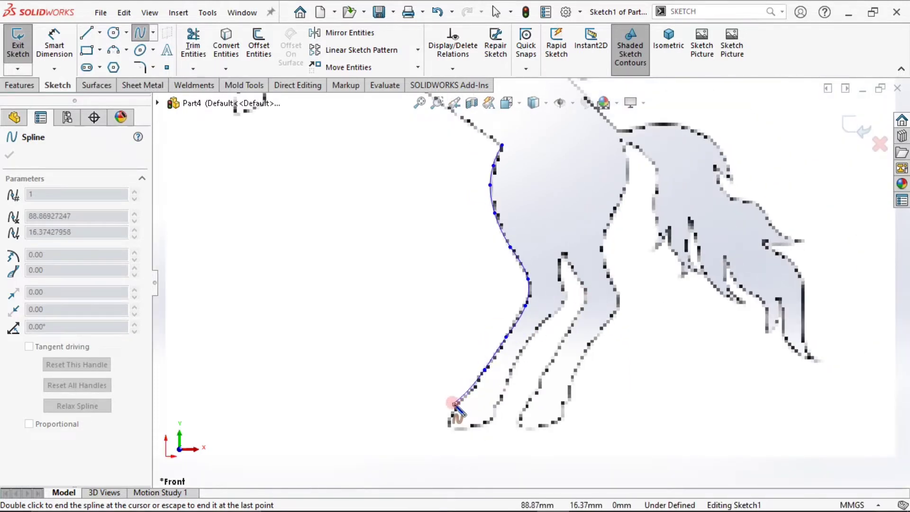
pyautogui.click(458, 406)
pyautogui.click(447, 422)
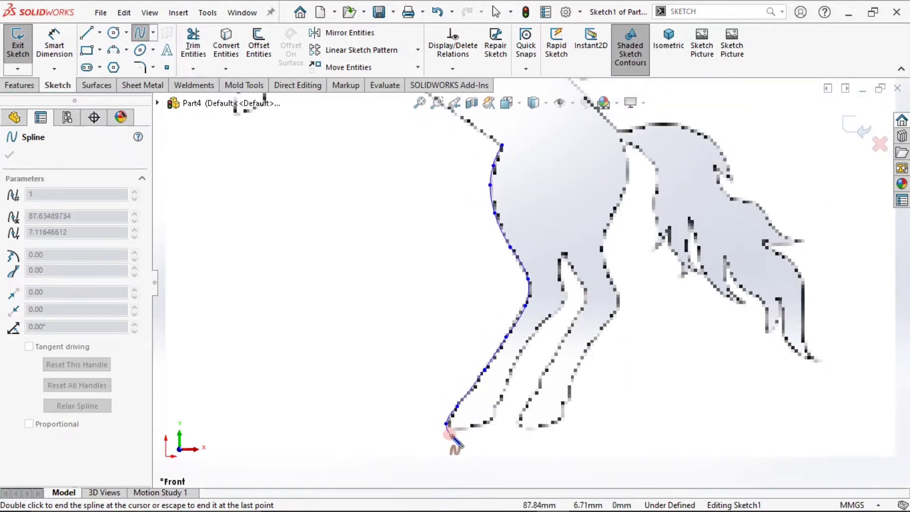
# Trace the spline under the hoof and up the rear edge of the first hind leg to its bend
pyautogui.click(457, 429)
pyautogui.click(488, 422)
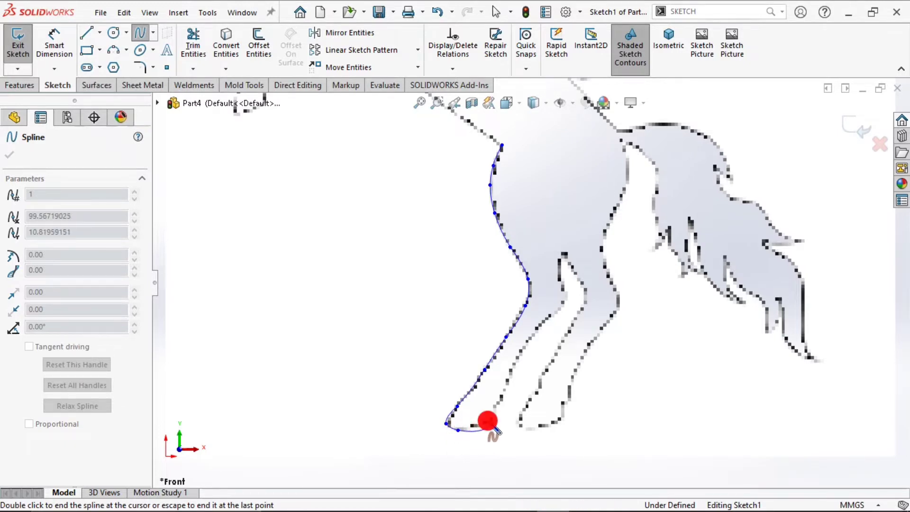
pyautogui.click(501, 397)
pyautogui.click(505, 391)
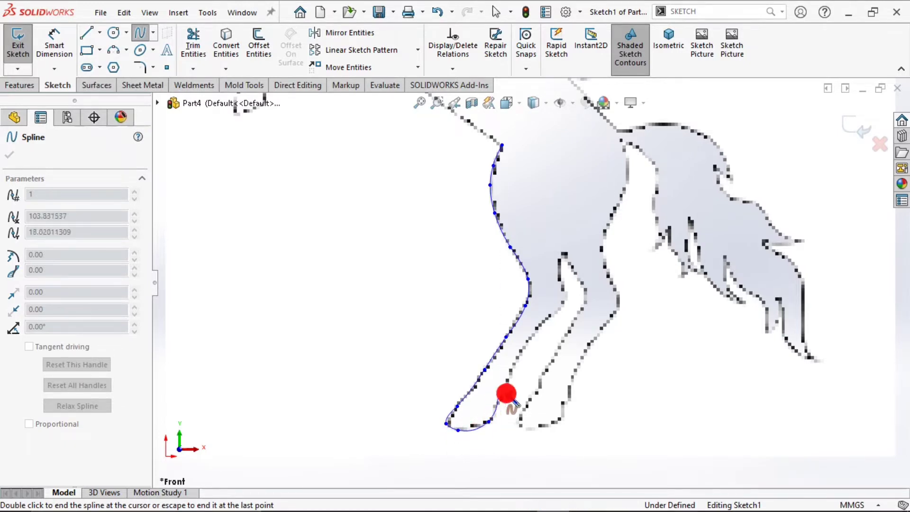
pyautogui.click(512, 369)
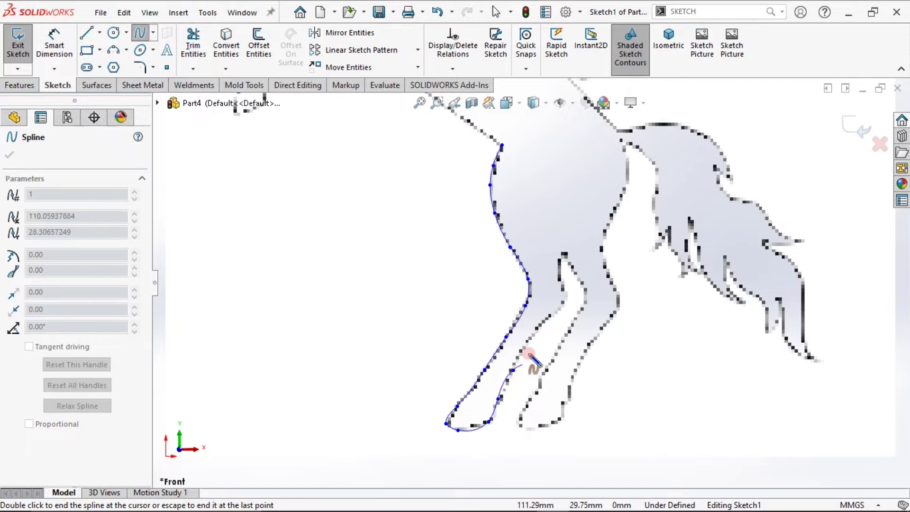
pyautogui.click(535, 327)
pyautogui.click(558, 310)
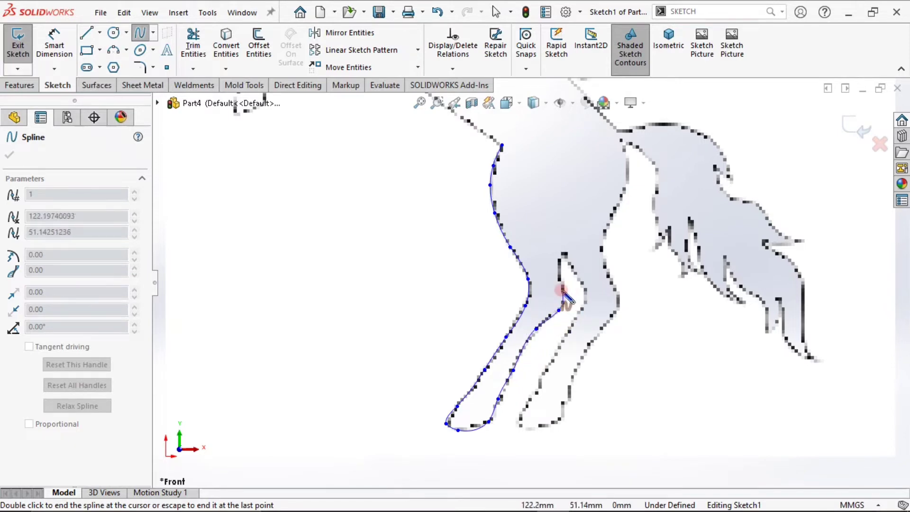
# Continue the spline up to the peak of the gap between the hind legs and down to the second leg's front bend
pyautogui.click(561, 289)
pyautogui.click(561, 255)
pyautogui.click(577, 275)
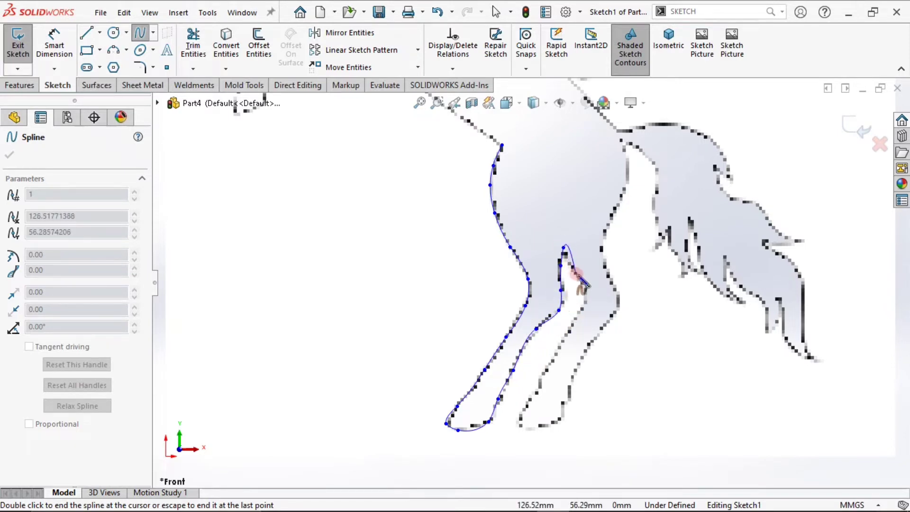
pyautogui.click(586, 289)
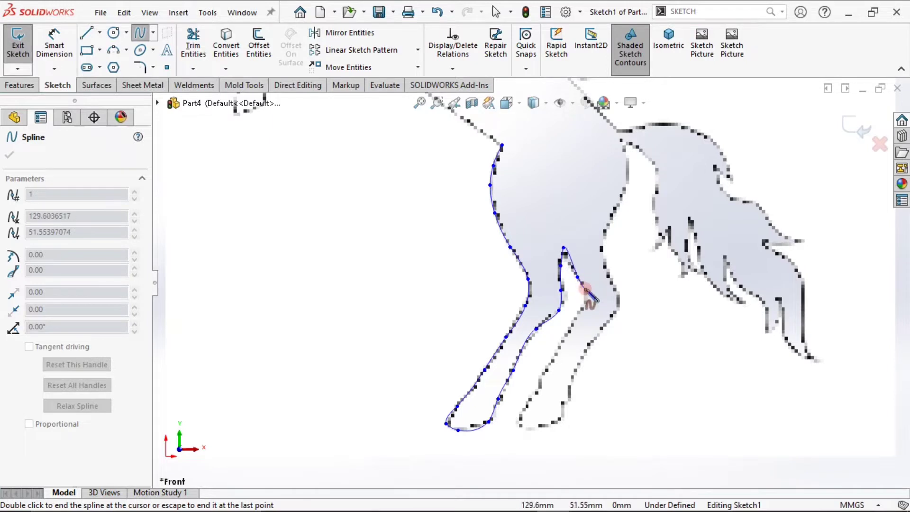
# Trace the front edge of the second hind leg from its bend down to the hoof's tip
pyautogui.click(580, 310)
pyautogui.click(567, 336)
pyautogui.click(547, 361)
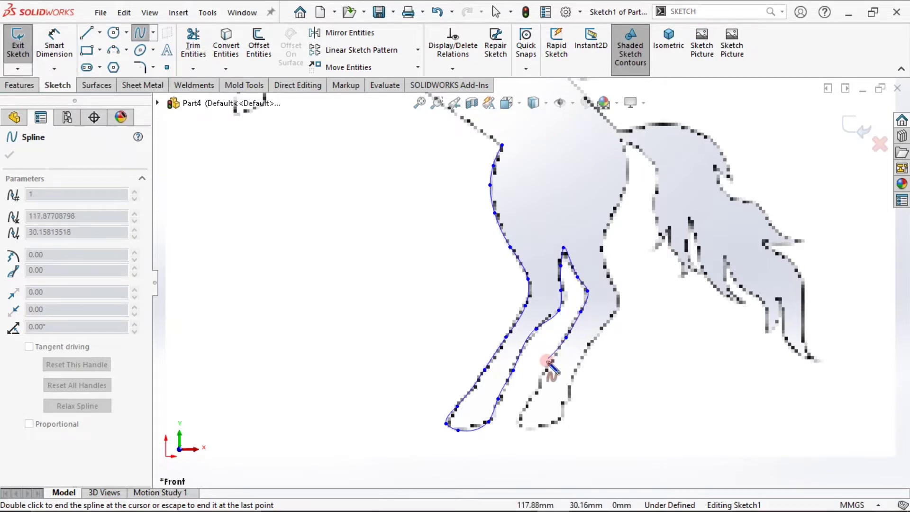
pyautogui.click(542, 372)
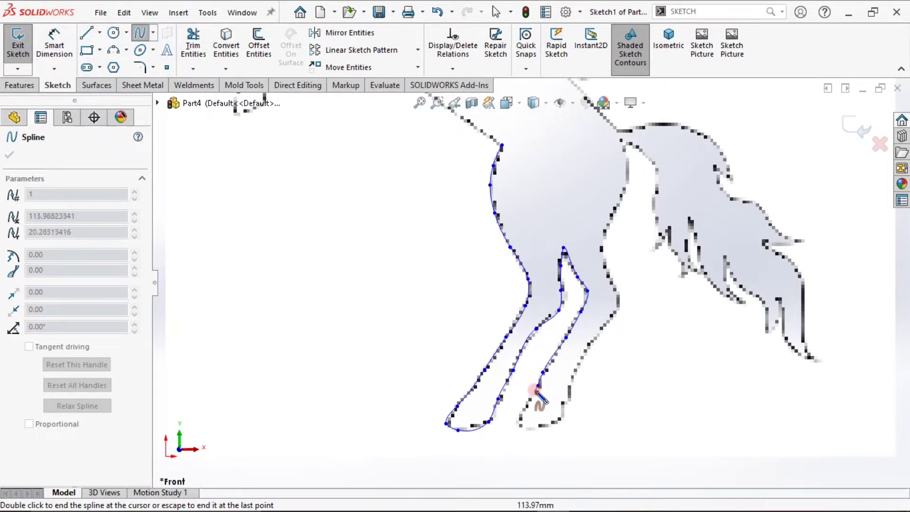
pyautogui.click(534, 393)
pyautogui.click(525, 410)
pyautogui.click(519, 425)
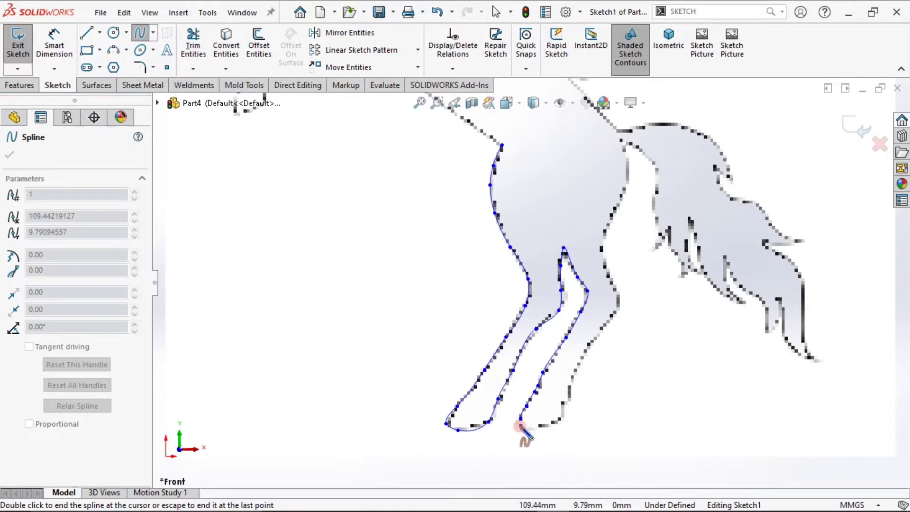
# Continue the spline under the second hoof and up the leg's rear edge to the hock
pyautogui.click(527, 429)
pyautogui.click(543, 426)
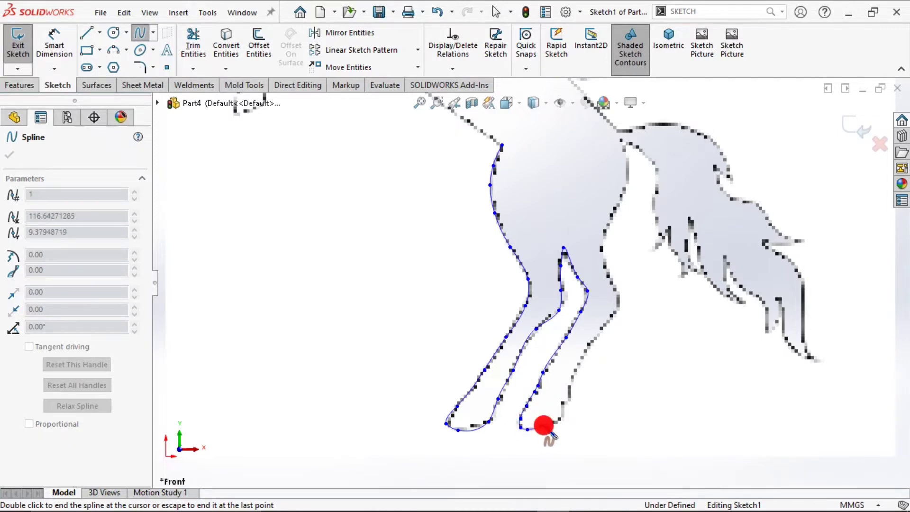
pyautogui.click(557, 419)
pyautogui.click(565, 396)
pyautogui.click(569, 378)
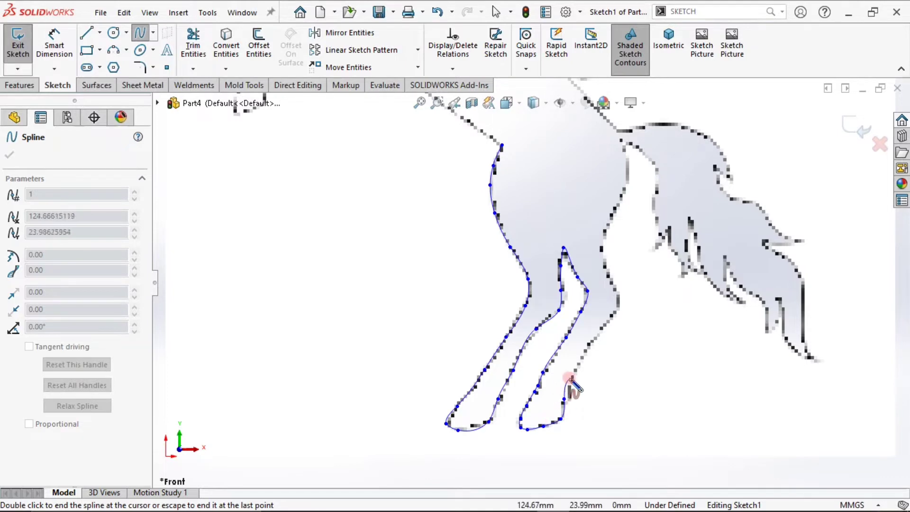
pyautogui.click(581, 364)
pyautogui.click(591, 347)
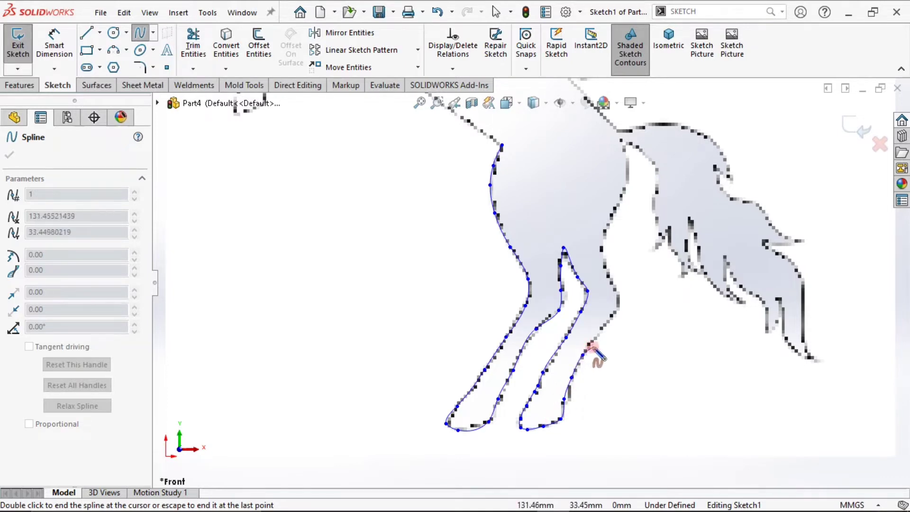
pyautogui.click(607, 315)
pyautogui.click(618, 304)
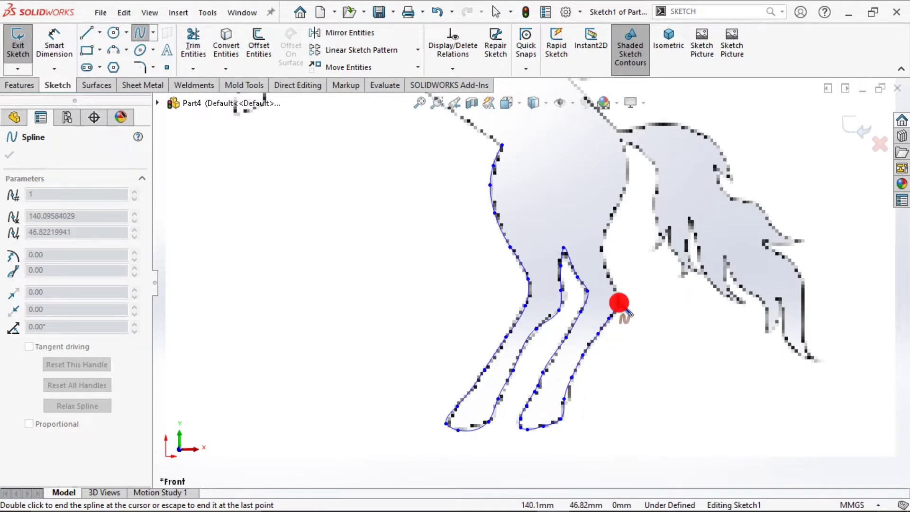
# Trace the rear outline of the thigh from the hock up to the underside of the tail's base
pyautogui.click(614, 285)
pyautogui.click(605, 263)
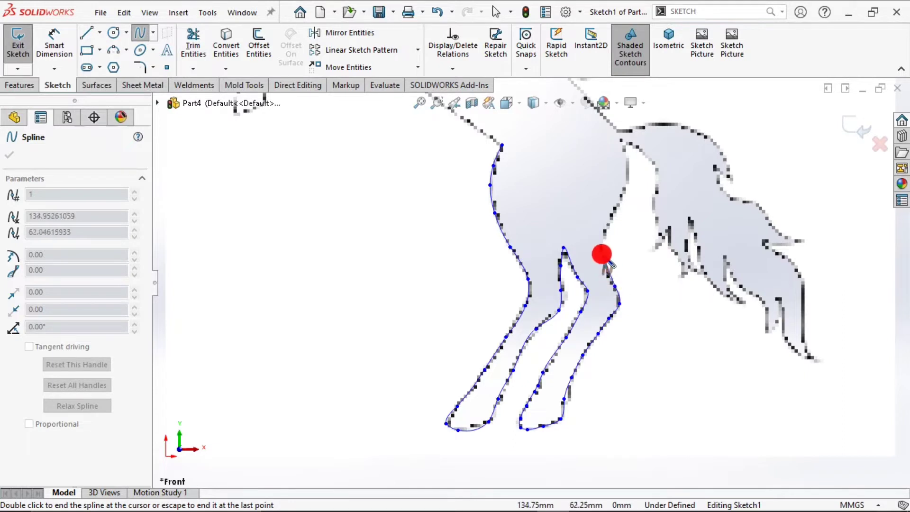
pyautogui.click(602, 250)
pyautogui.click(606, 225)
pyautogui.click(624, 189)
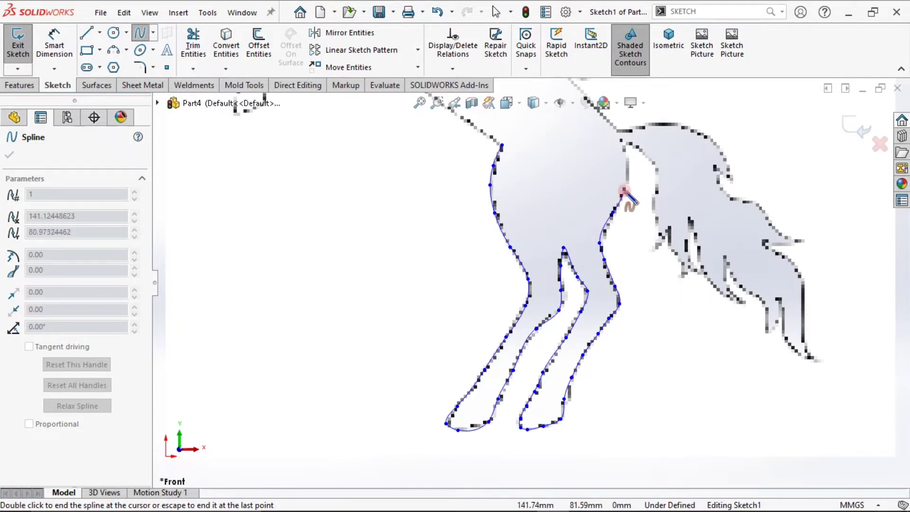
pyautogui.click(630, 166)
pyautogui.click(624, 144)
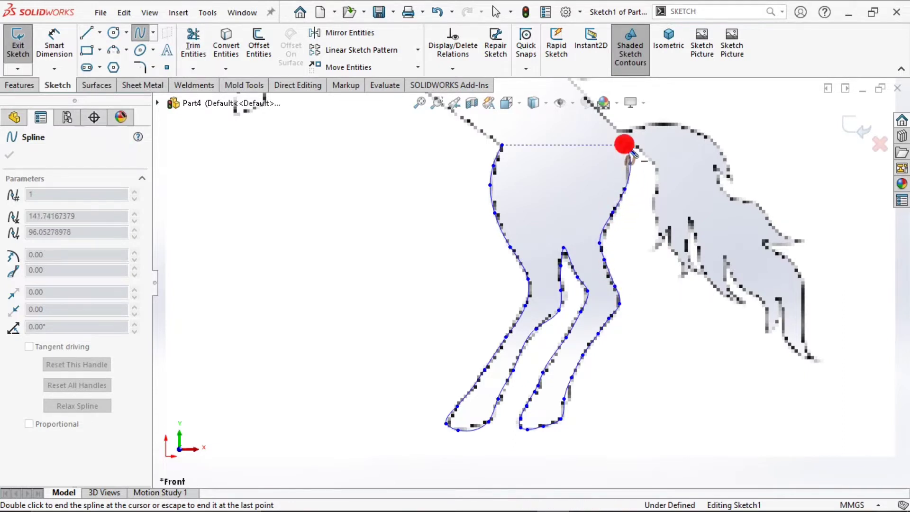
# Continue the spline over the tail's inner bend and down its inner edge to the first hair strand's tip
pyautogui.click(651, 162)
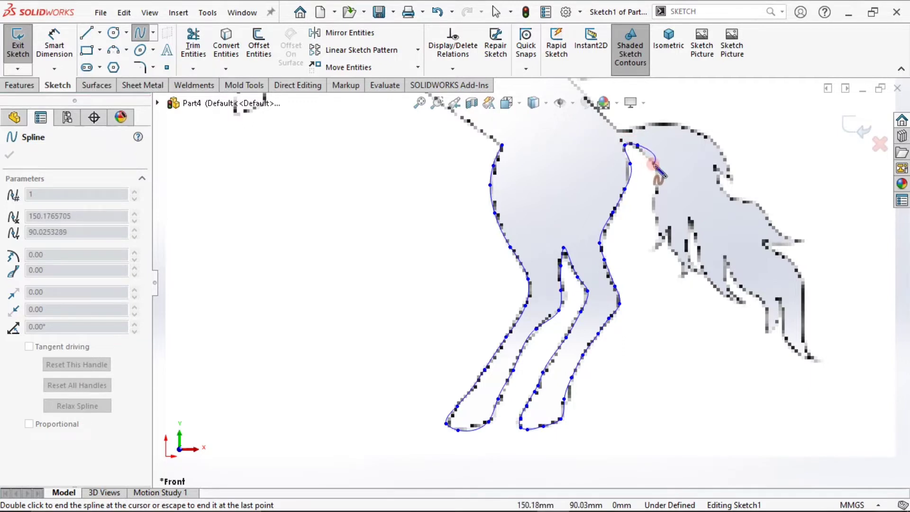
pyautogui.click(657, 183)
pyautogui.click(654, 205)
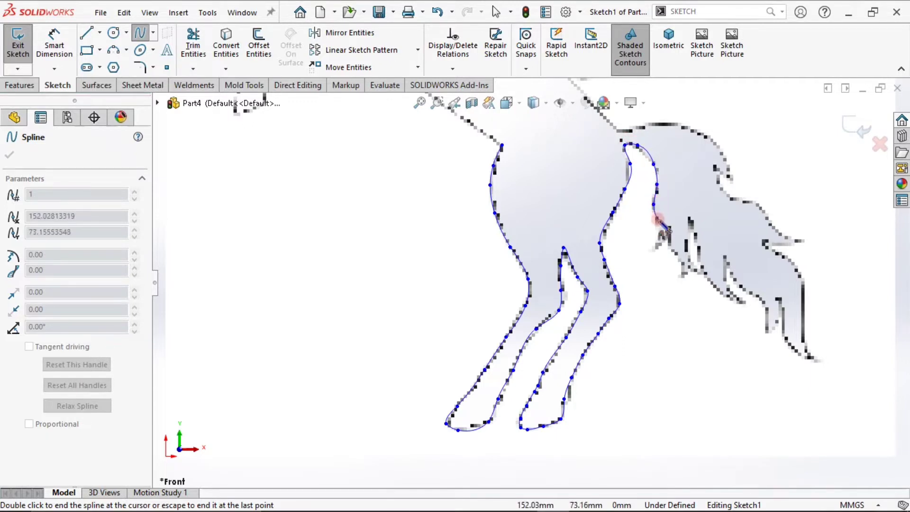
pyautogui.click(661, 237)
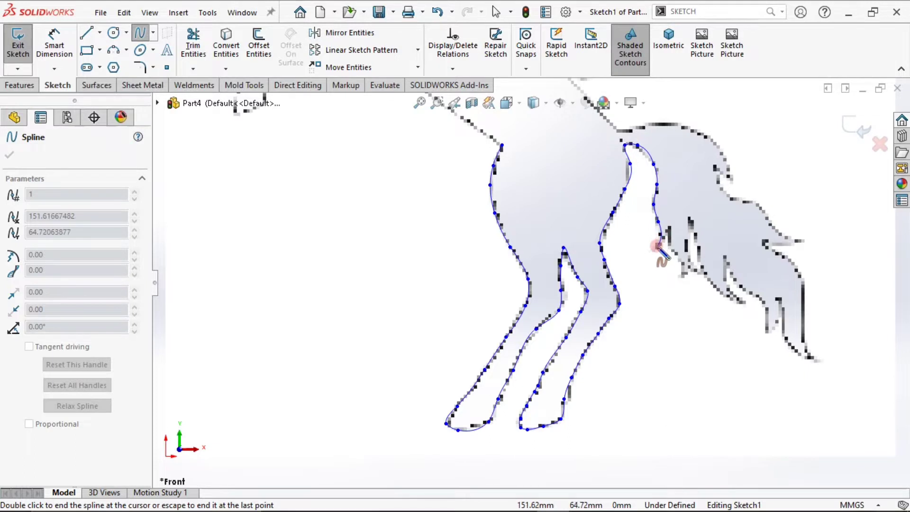
# Trace the first small notch in the tail and the short pointed strand beyond it
pyautogui.click(670, 231)
pyautogui.click(666, 225)
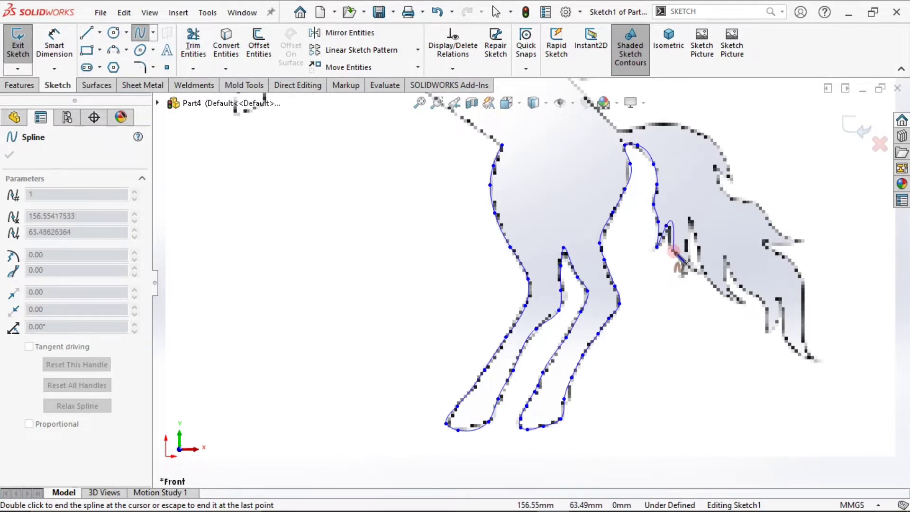
pyautogui.click(672, 248)
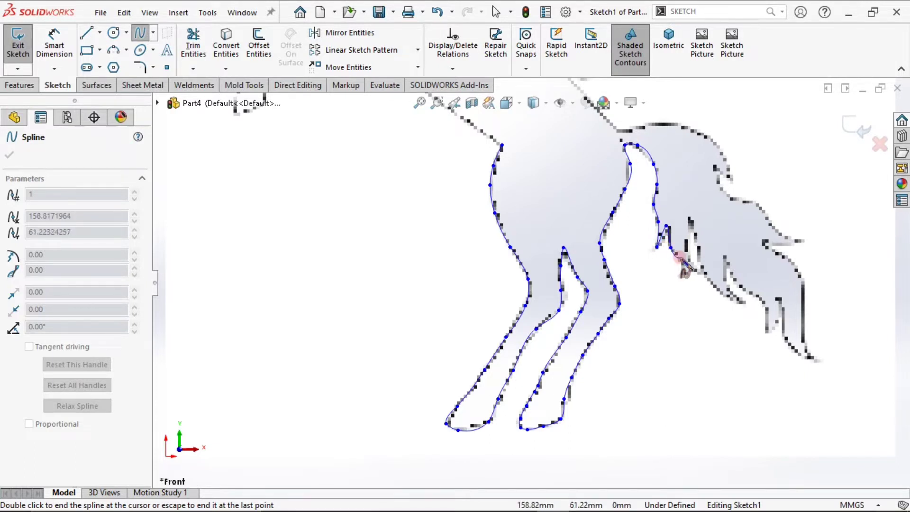
pyautogui.click(681, 273)
pyautogui.click(688, 273)
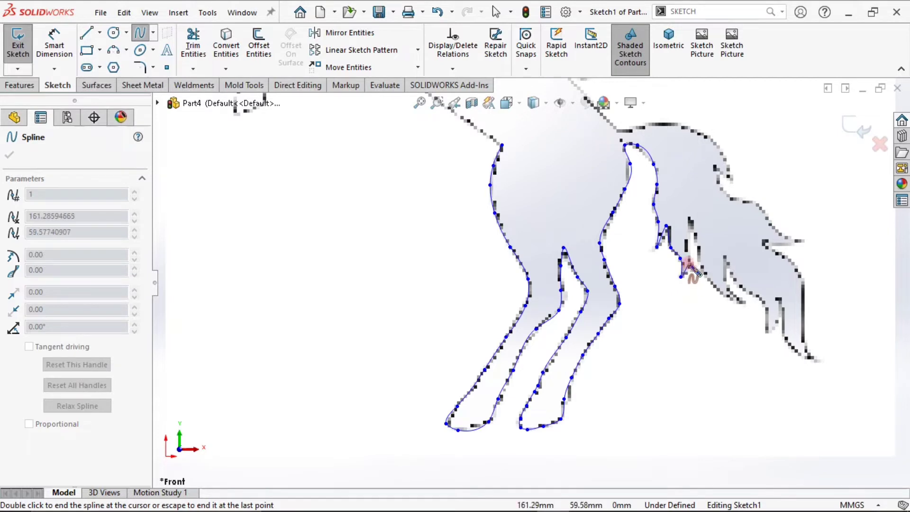
pyautogui.click(694, 271)
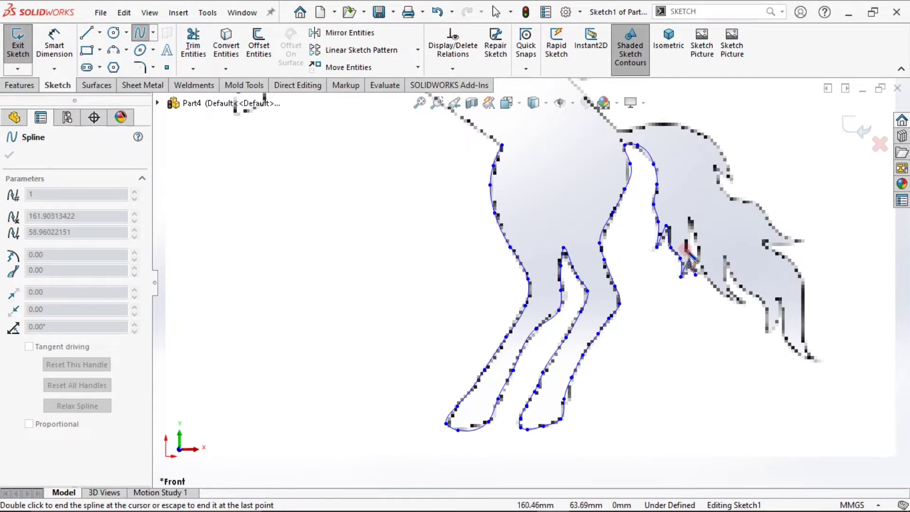
# Trace the narrow, deep notch in the tail up to its peak and back down to the lower edge
pyautogui.click(686, 256)
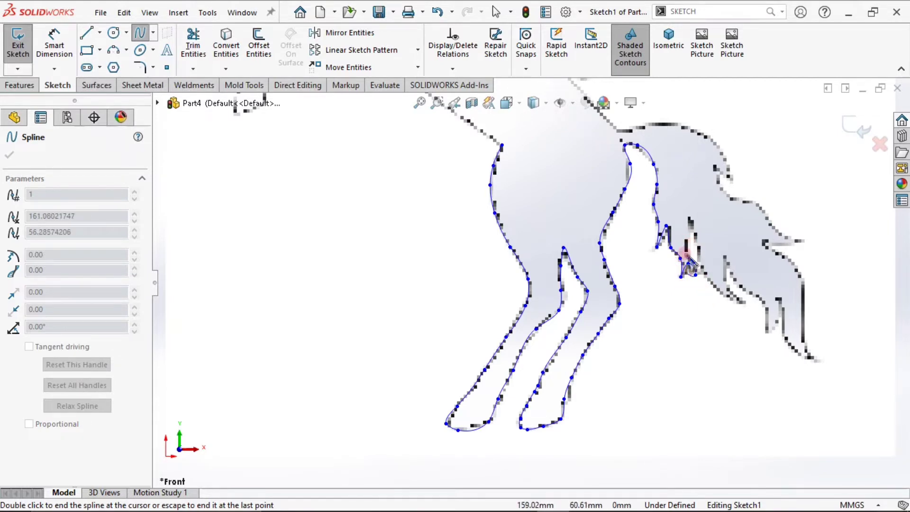
pyautogui.click(697, 248)
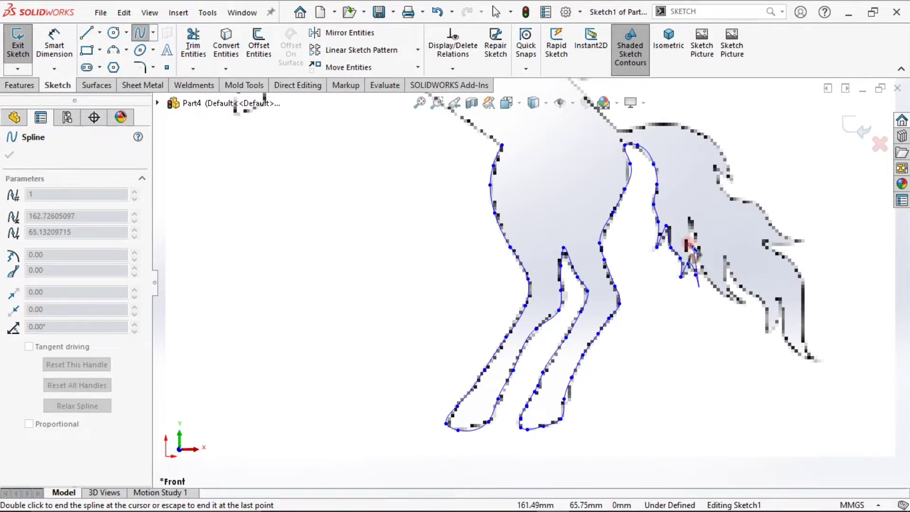
pyautogui.click(687, 241)
pyautogui.click(690, 219)
pyautogui.click(702, 273)
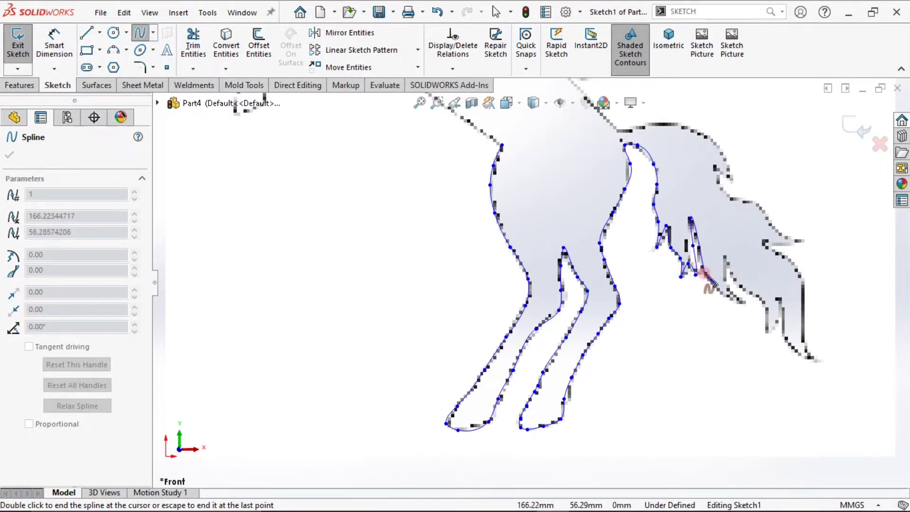
# Continue the spline along the middle strand to its tip, around the curved notch above it, and along the tail's lower edge
pyautogui.click(714, 289)
pyautogui.click(736, 295)
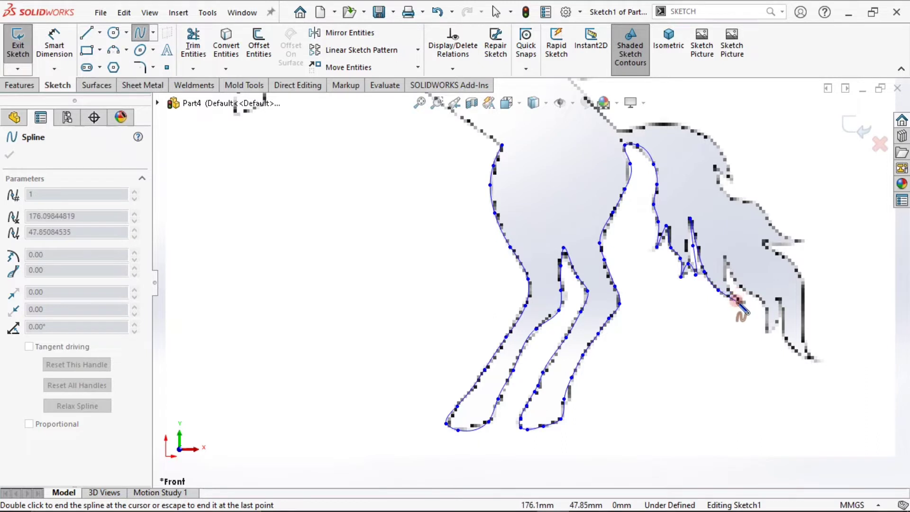
pyautogui.click(728, 290)
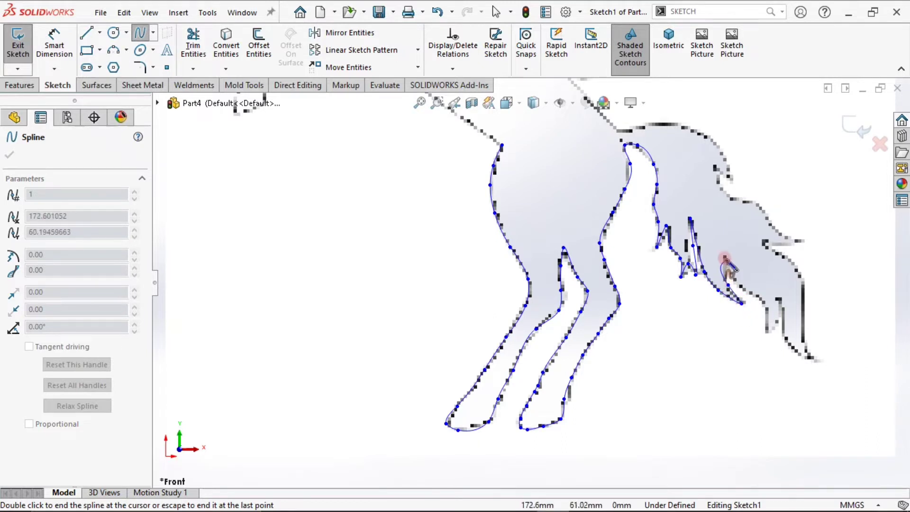
pyautogui.click(733, 286)
pyautogui.click(758, 297)
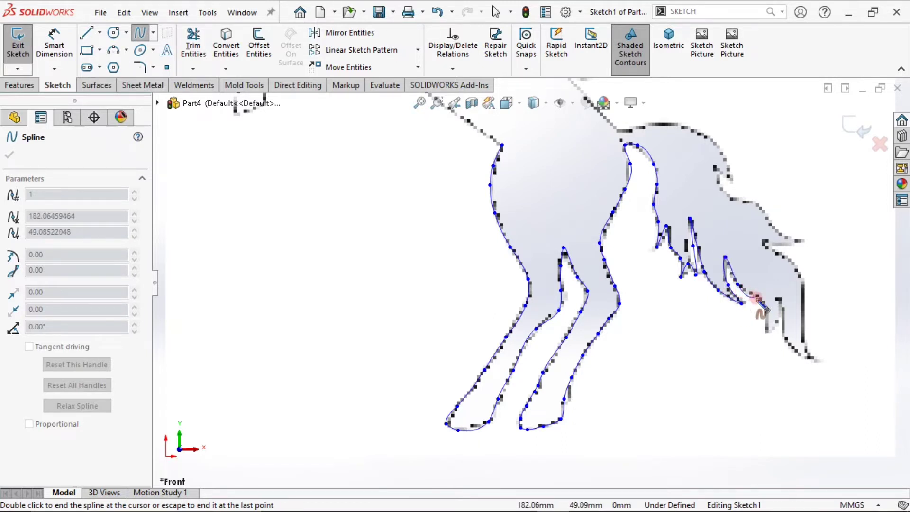
# Trace the small strand near the tail's end down to its tip and up to the peak of the adjoining notch
pyautogui.click(767, 313)
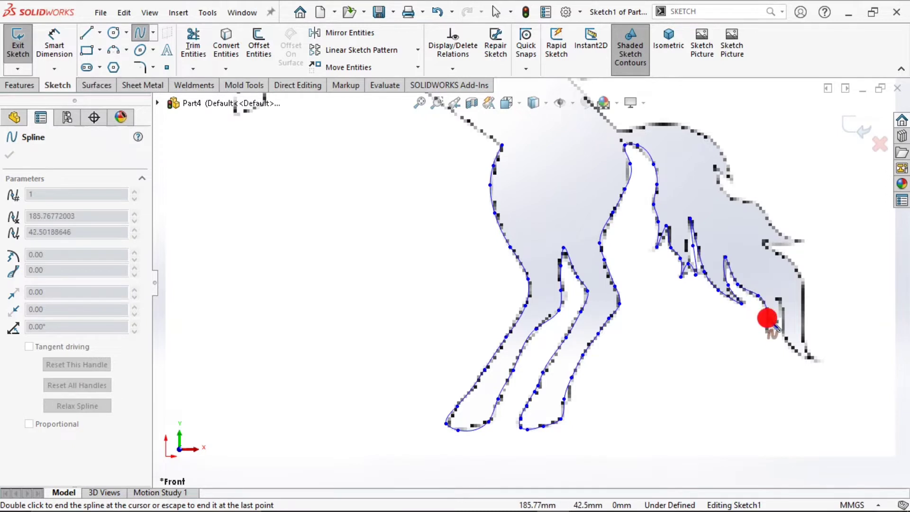
pyautogui.click(767, 334)
pyautogui.click(775, 321)
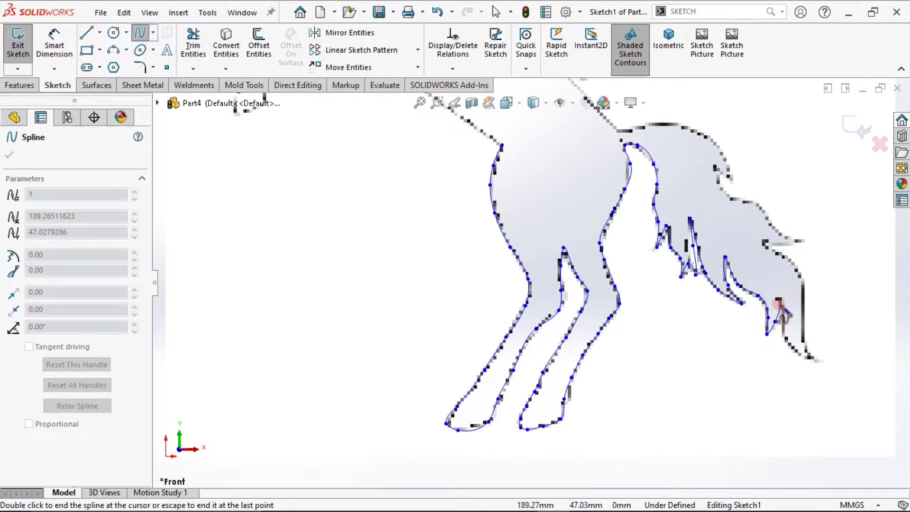
pyautogui.click(779, 300)
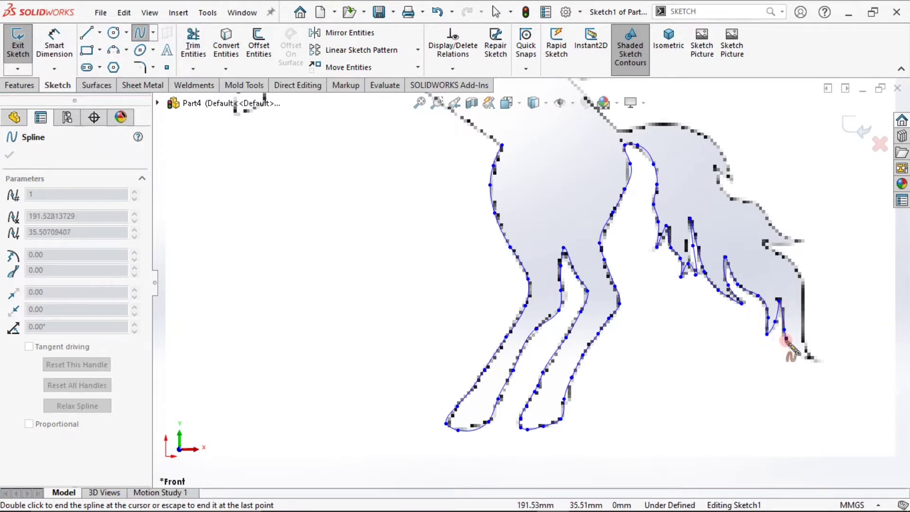
# Continue the spline down the tail's last strand and around its lowest tip
pyautogui.click(787, 339)
pyautogui.click(803, 358)
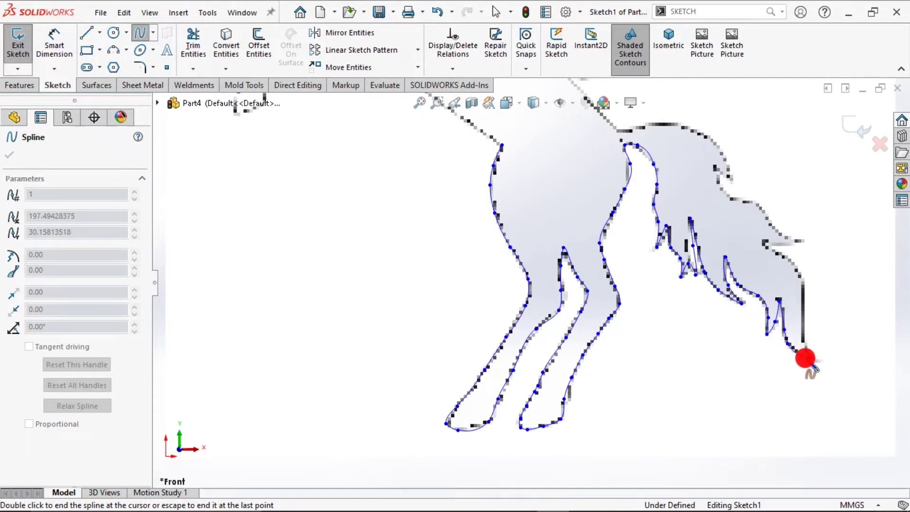
pyautogui.click(811, 355)
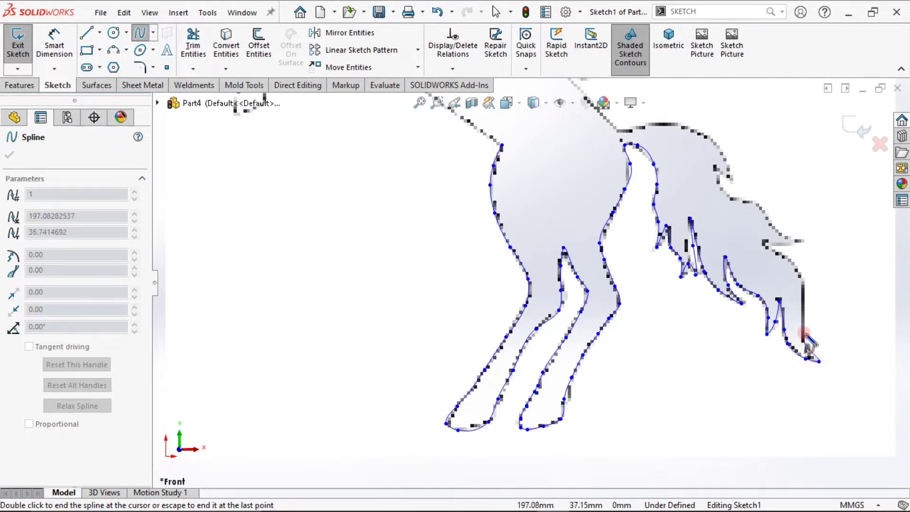
# Trace the tail's outer edge from the lowest tip up toward the notch beneath the pointed side strand
pyautogui.click(803, 315)
pyautogui.click(804, 304)
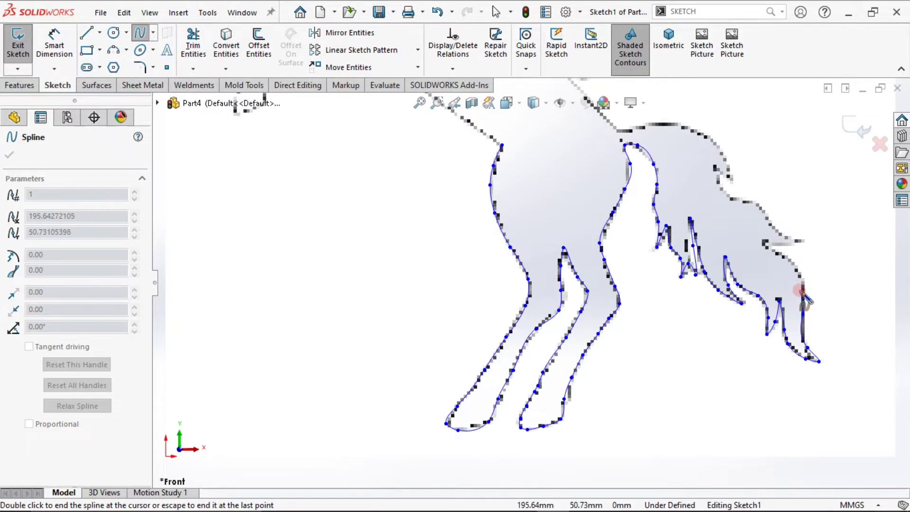
pyautogui.click(799, 273)
pyautogui.click(790, 268)
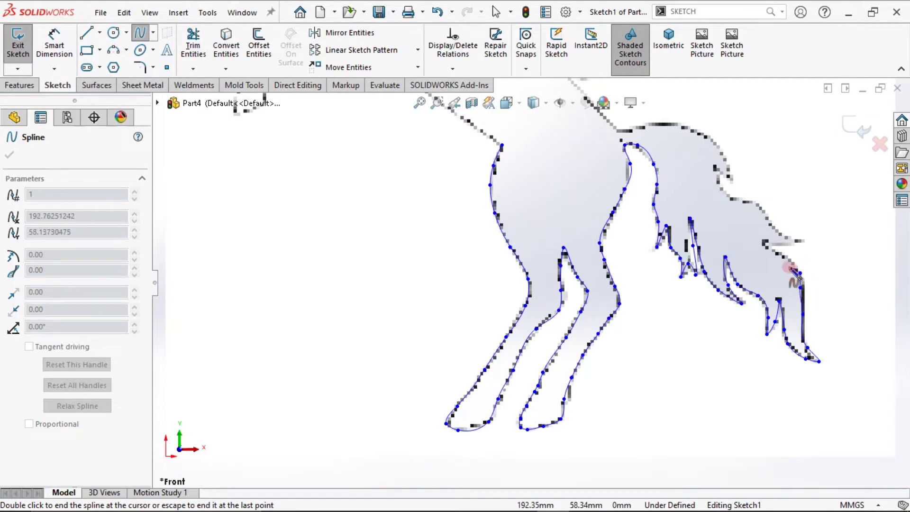
pyautogui.click(776, 256)
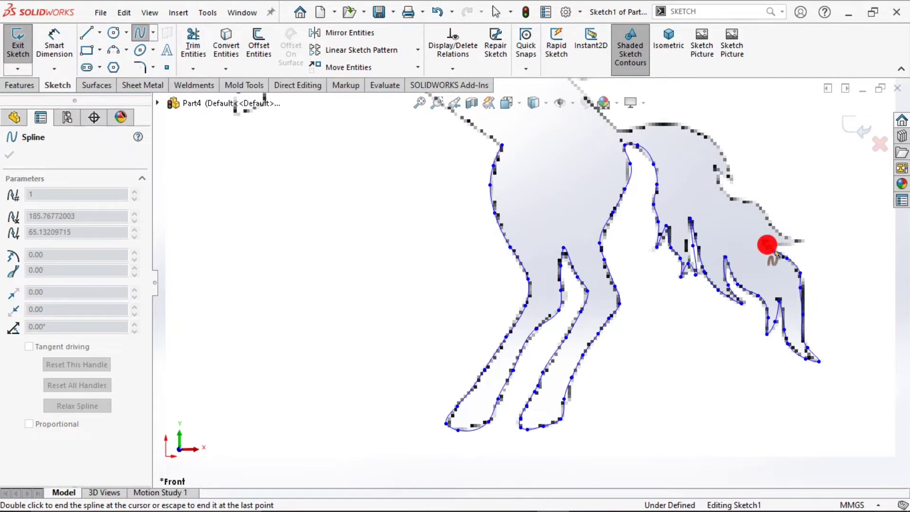
# Trace the spline around the pointed side strand and back to the tail's upper outline
pyautogui.click(786, 242)
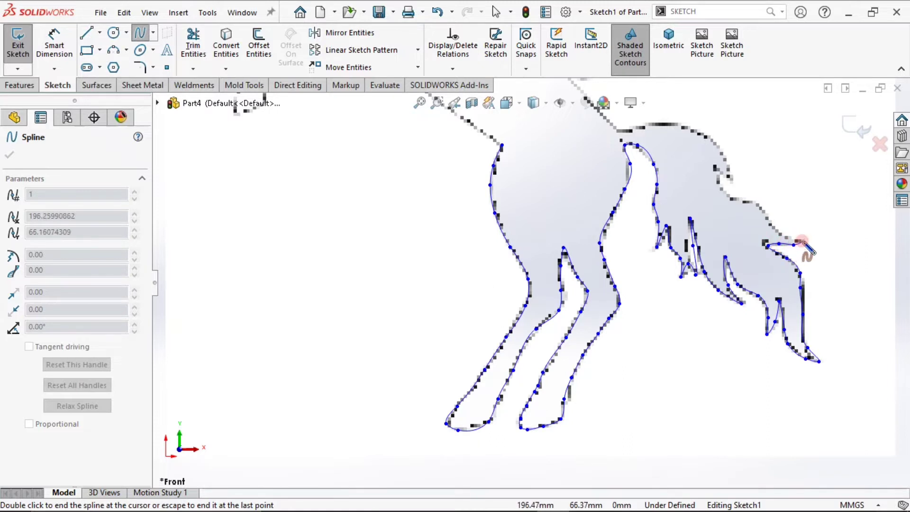
pyautogui.click(803, 241)
pyautogui.click(786, 237)
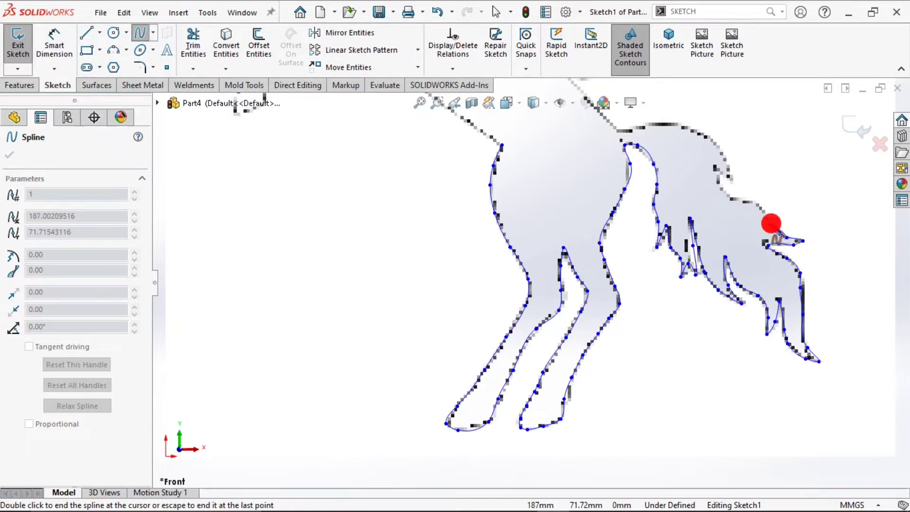
# Trace the tail's upper edge from the pointed side strand up to the notch beside the small curl
pyautogui.click(771, 224)
pyautogui.click(758, 203)
pyautogui.click(730, 194)
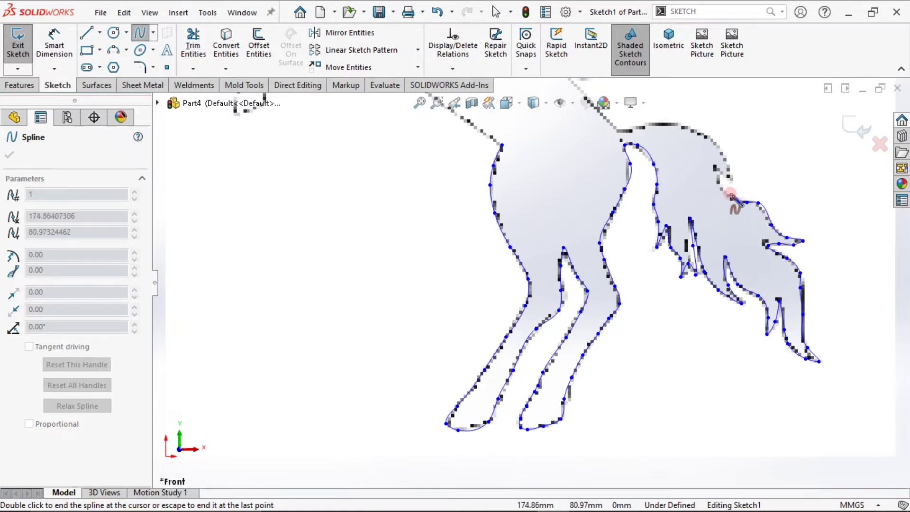
pyautogui.click(718, 181)
pyautogui.click(718, 169)
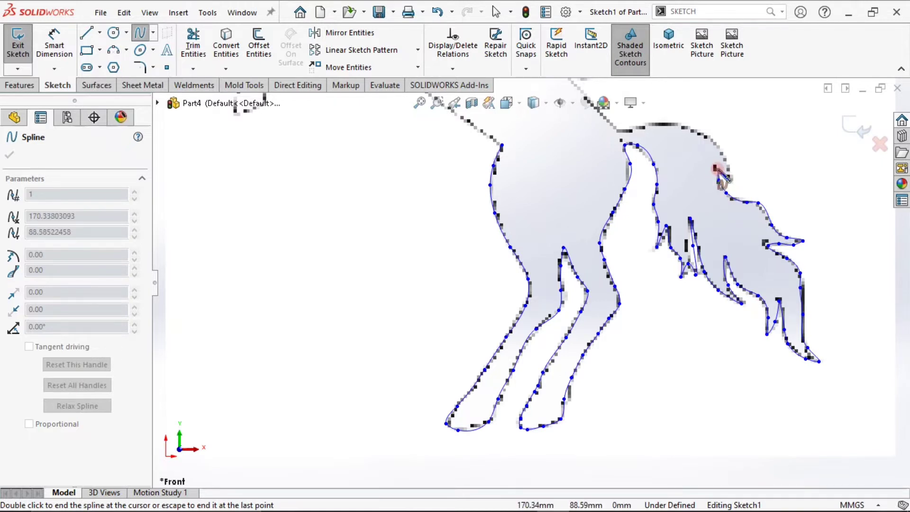
# Continue the spline around the small curl and over the tail's top arch to its base at the rump
pyautogui.click(713, 142)
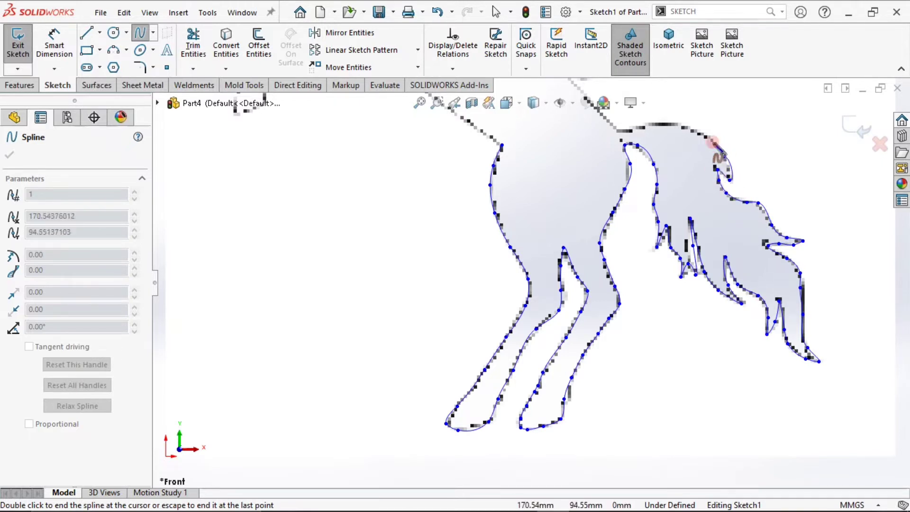
pyautogui.click(682, 131)
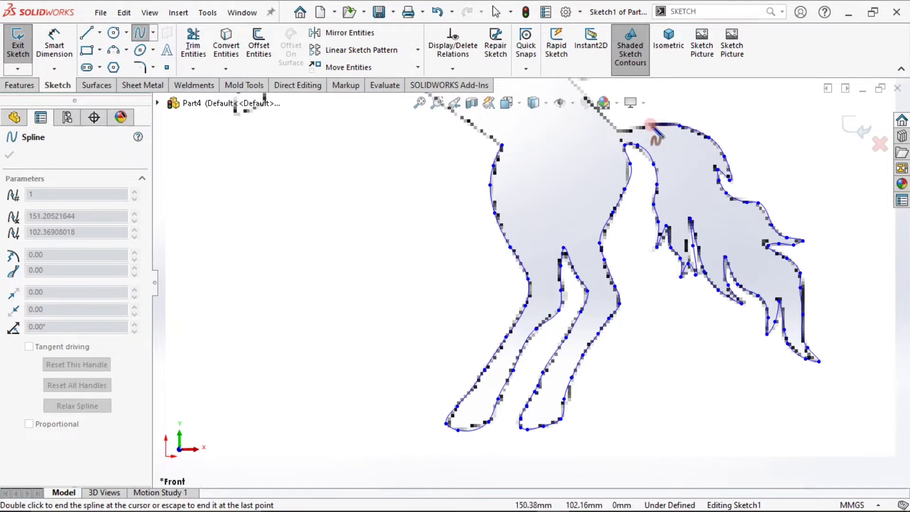
pyautogui.click(642, 127)
pyautogui.click(621, 131)
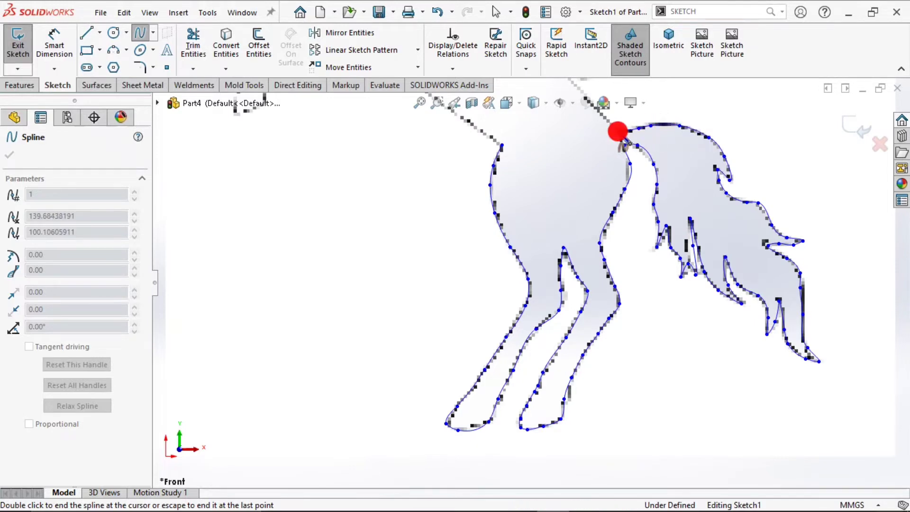
# Trace the horse's back from the base of the tail up to the first notch beneath the mane
pyautogui.scroll(-5, 589, 260)
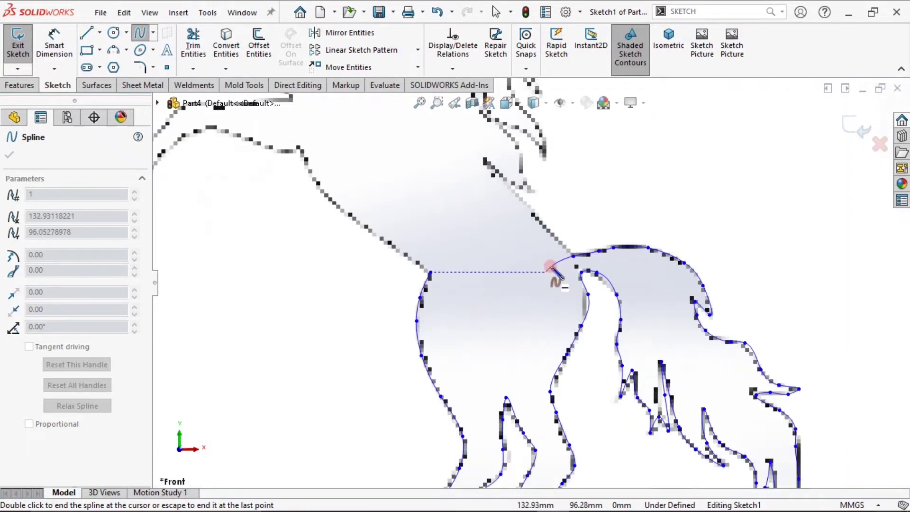
pyautogui.scroll(-3, 551, 268)
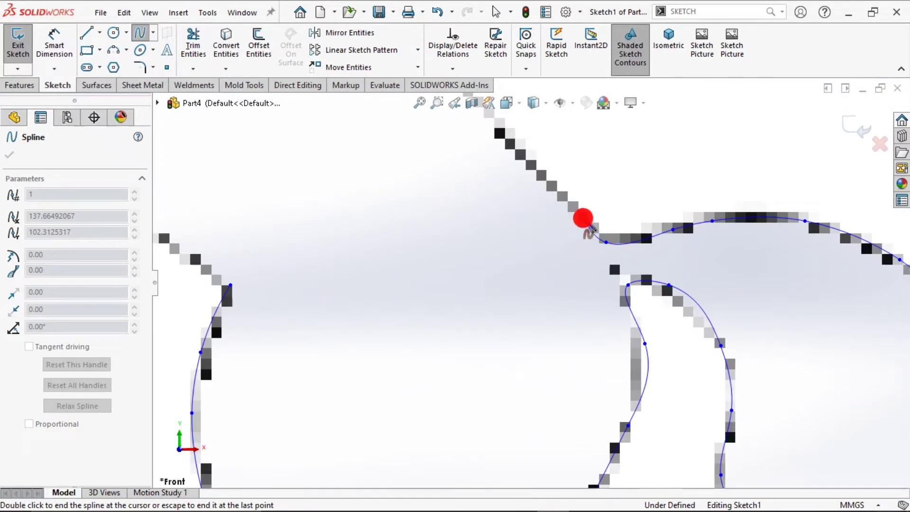
pyautogui.click(517, 144)
pyautogui.click(566, 227)
pyautogui.scroll(3, 571, 232)
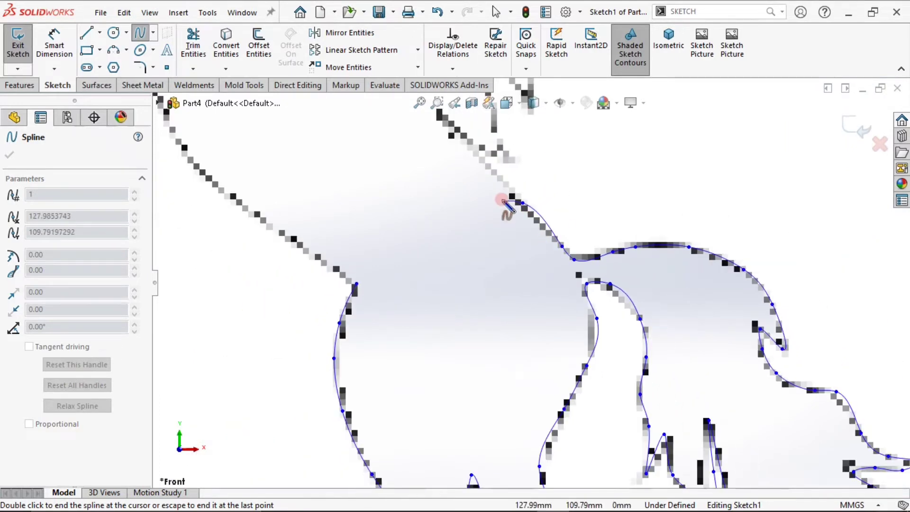
pyautogui.click(447, 130)
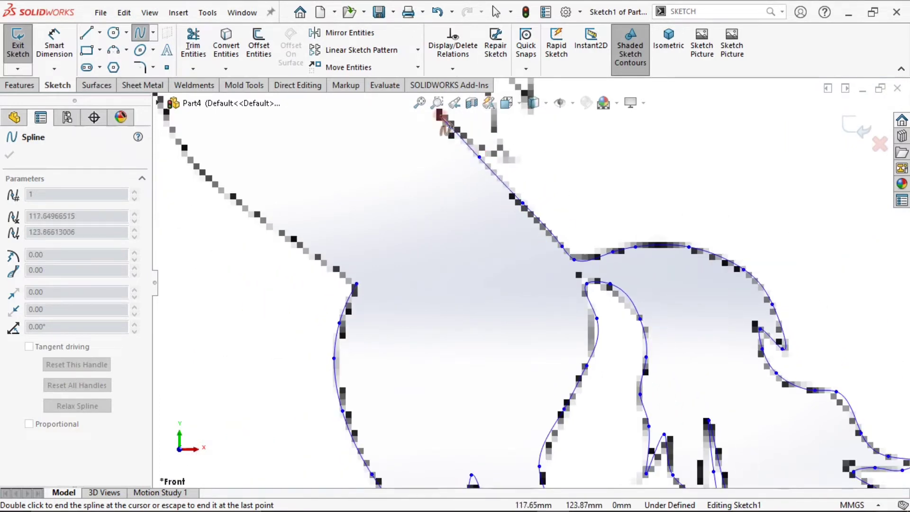
# Trace the lowest mane strand out to its tip and up its other side to the next notch
pyautogui.click(466, 131)
pyautogui.click(491, 146)
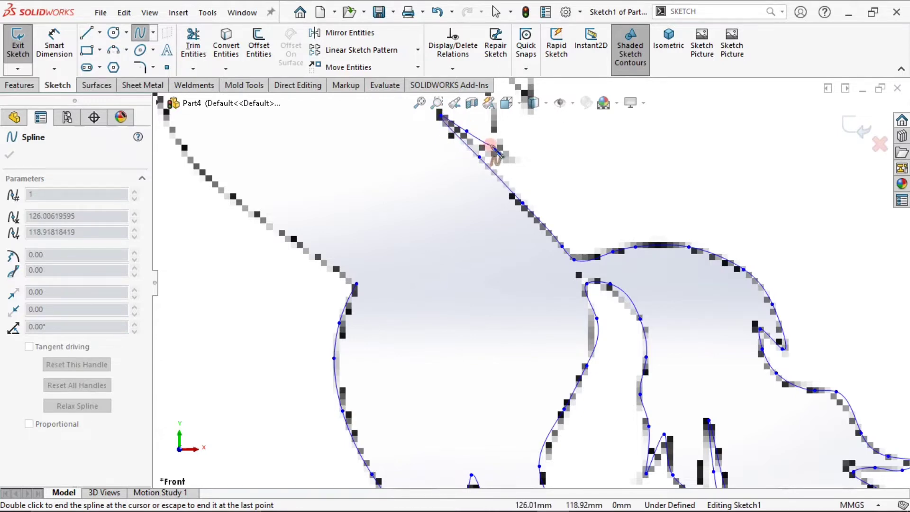
pyautogui.click(509, 147)
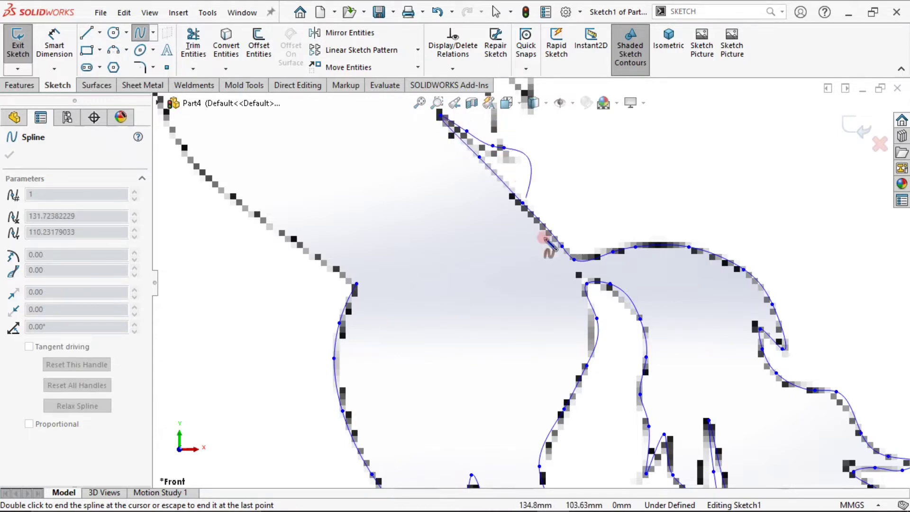
pyautogui.scroll(-3, 507, 180)
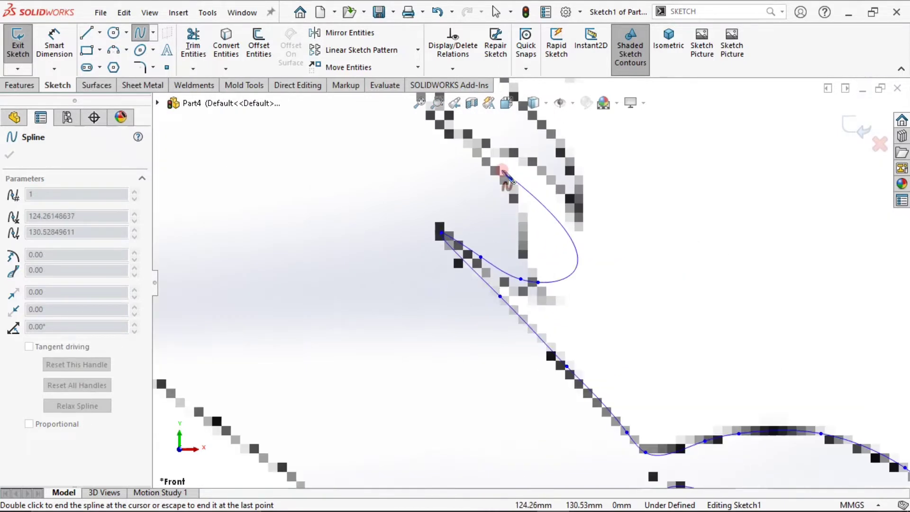
pyautogui.click(518, 234)
pyautogui.click(504, 176)
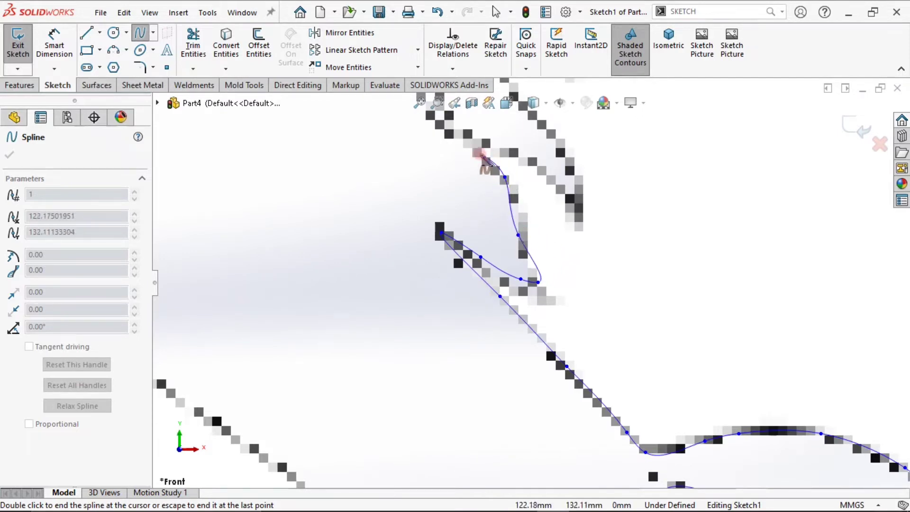
pyautogui.click(445, 117)
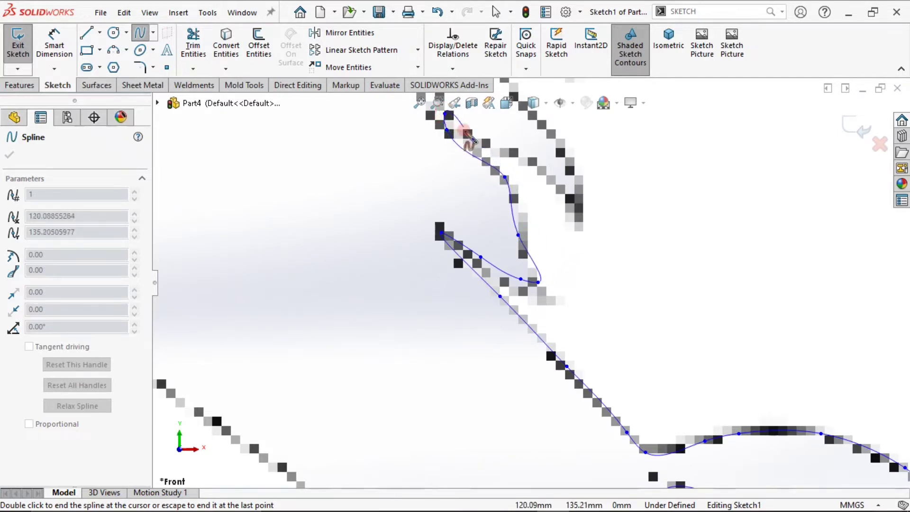
# Trace the lower edge of the second mane strand from the notch down to its tip
pyautogui.click(474, 136)
pyautogui.click(519, 155)
pyautogui.click(536, 167)
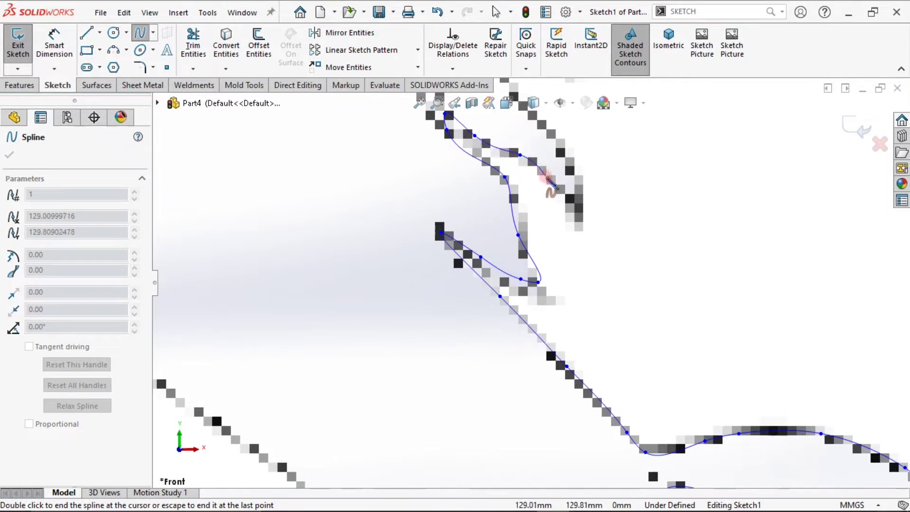
pyautogui.click(547, 178)
pyautogui.click(569, 204)
pyautogui.click(577, 223)
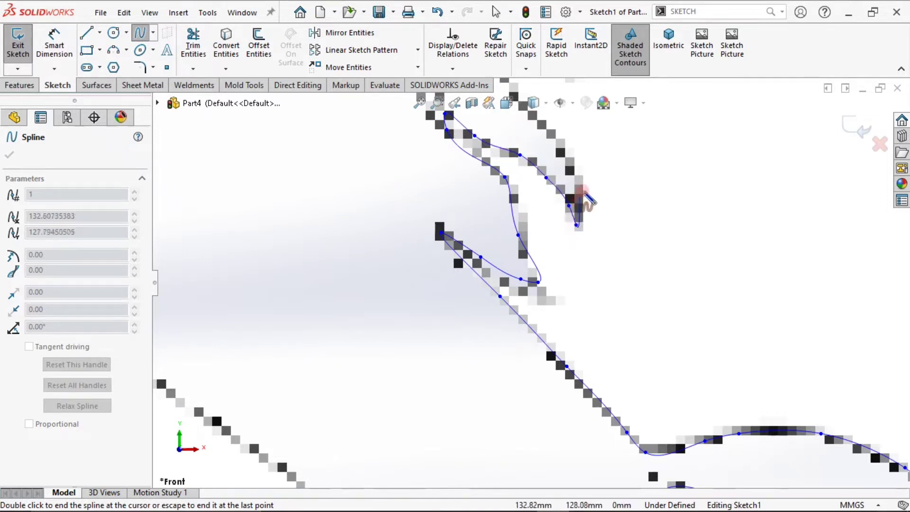
# Trace the second mane strand's outer edge from its tip up to the peak of the long narrow notch
pyautogui.click(583, 188)
pyautogui.click(566, 151)
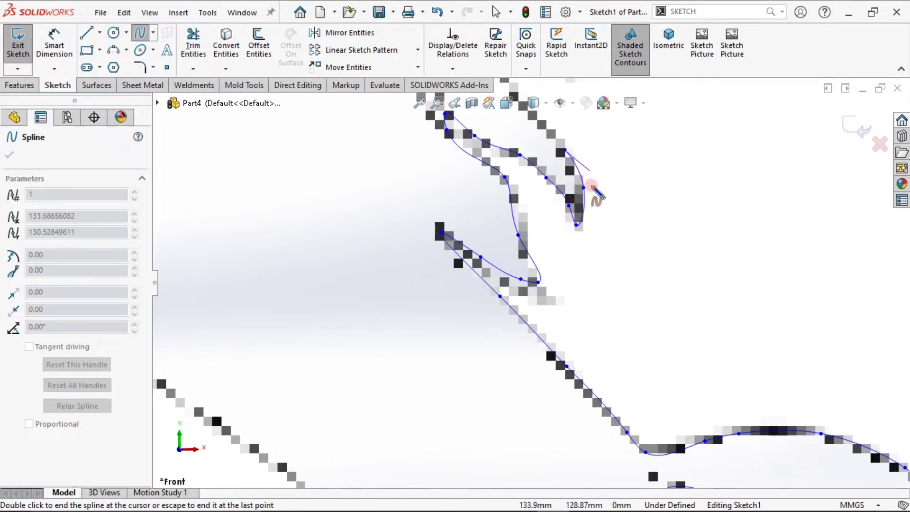
pyautogui.scroll(2, 536, 173)
pyautogui.scroll(-1, 524, 178)
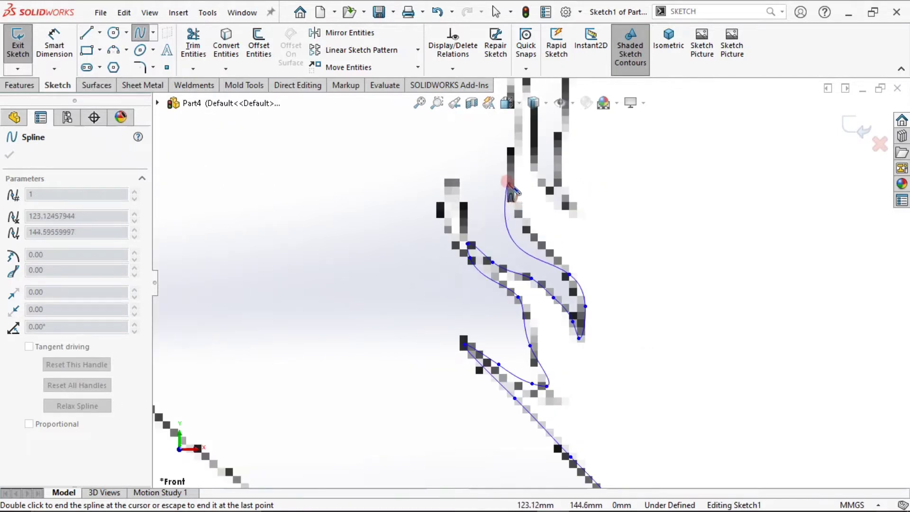
pyautogui.click(508, 182)
pyautogui.click(517, 124)
pyautogui.scroll(2, 532, 152)
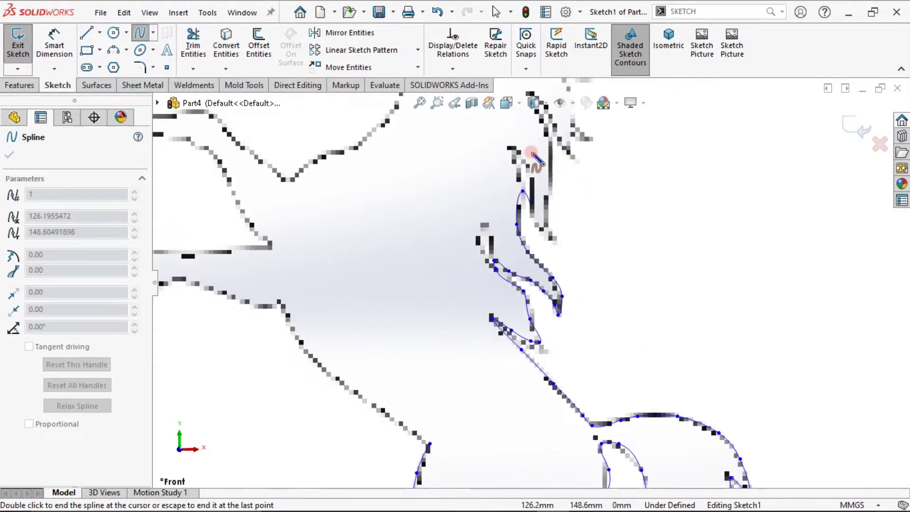
pyautogui.scroll(-2, 522, 158)
pyautogui.click(495, 150)
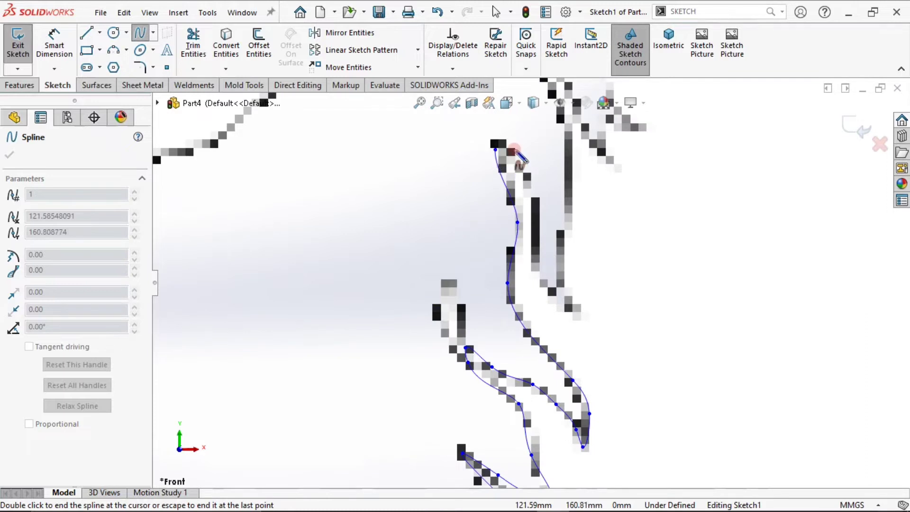
# Trace the inner edge of the third mane strand down from the narrow notch and around its tip
pyautogui.click(511, 157)
pyautogui.click(530, 193)
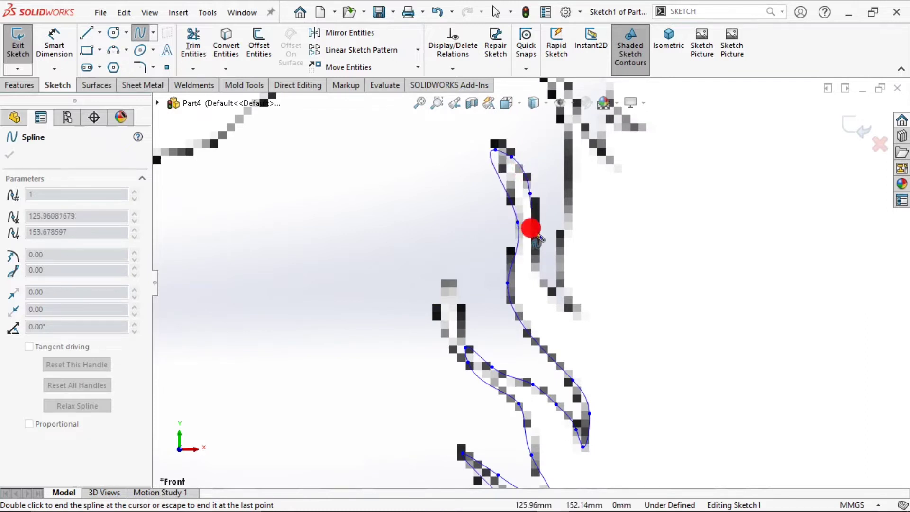
pyautogui.click(534, 242)
pyautogui.click(541, 282)
pyautogui.click(565, 311)
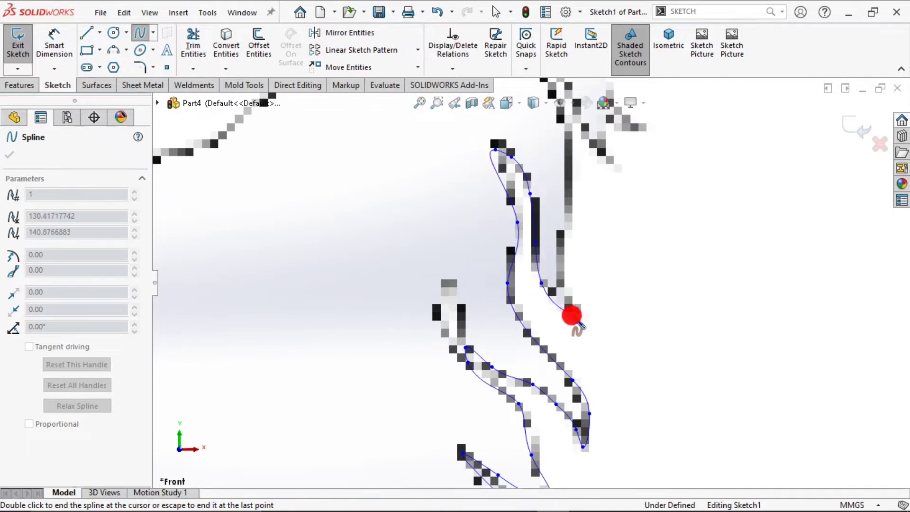
pyautogui.click(582, 313)
# Trace the third mane strand's outer edge from its tip up to the peak of the next slanted notch
pyautogui.click(560, 272)
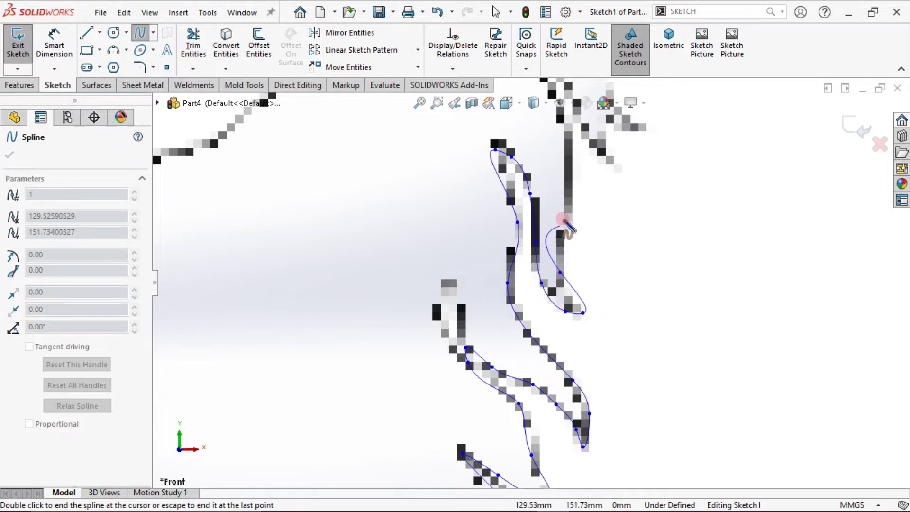
pyautogui.click(568, 214)
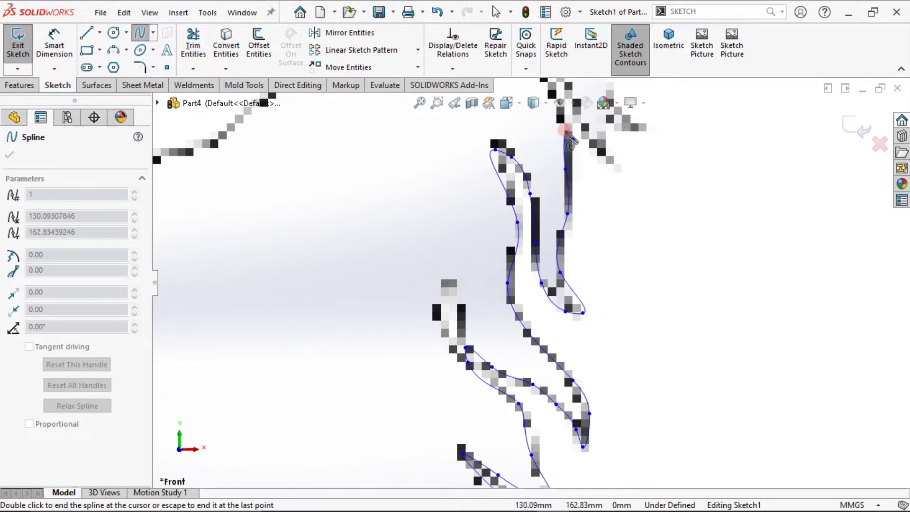
pyautogui.scroll(5, 596, 269)
pyautogui.click(524, 186)
pyautogui.scroll(-5, 525, 187)
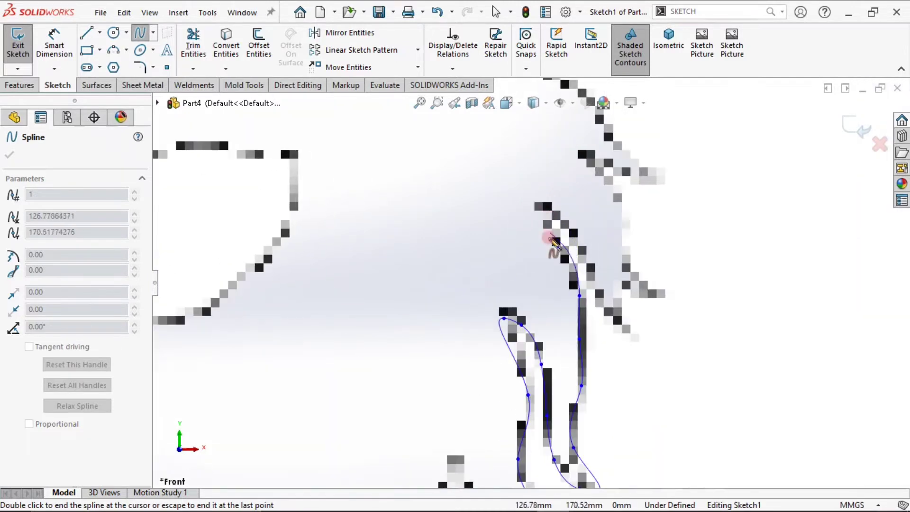
pyautogui.click(547, 235)
pyautogui.click(541, 210)
# Trace the fourth mane strand down to its tip and around the short strand beside it
pyautogui.click(579, 237)
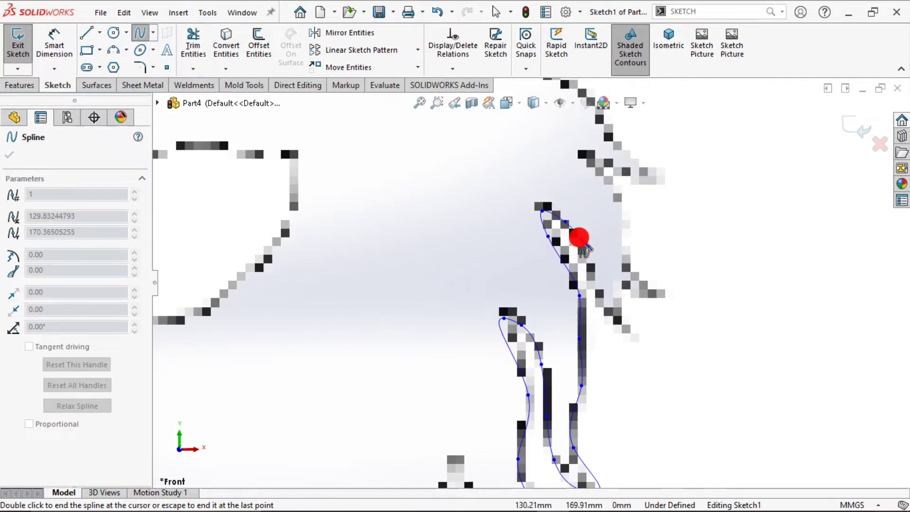
pyautogui.click(605, 295)
pyautogui.click(617, 314)
pyautogui.click(633, 333)
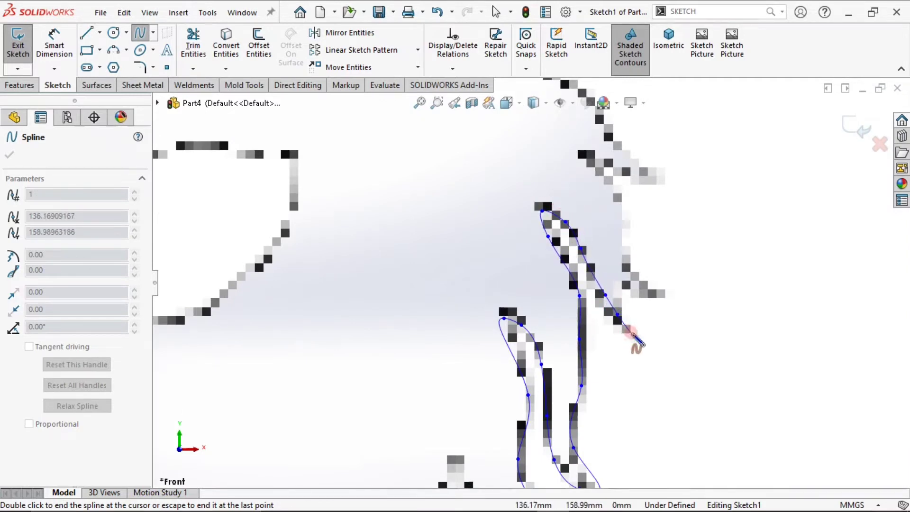
pyautogui.click(620, 288)
pyautogui.click(662, 301)
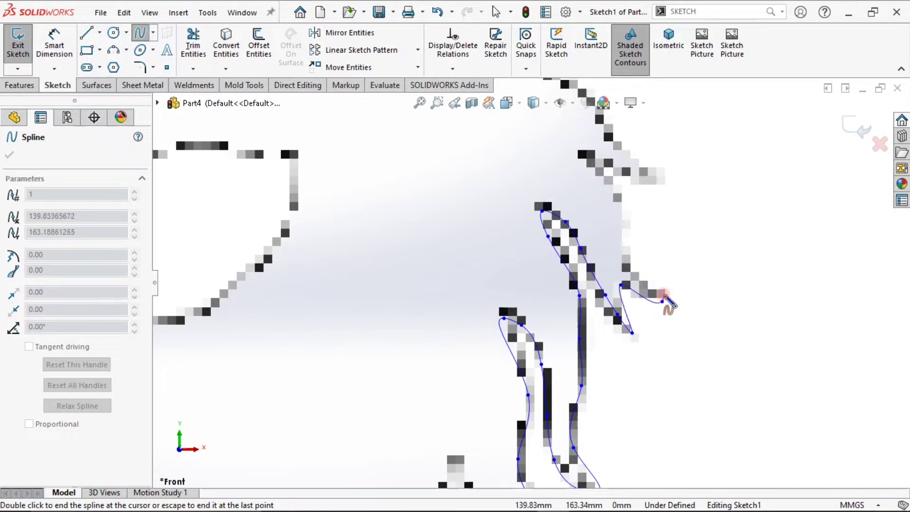
pyautogui.click(664, 292)
# Trace the mane's outer edge from the short strand's tip up to the peak of the notch above
pyautogui.click(646, 288)
pyautogui.click(620, 250)
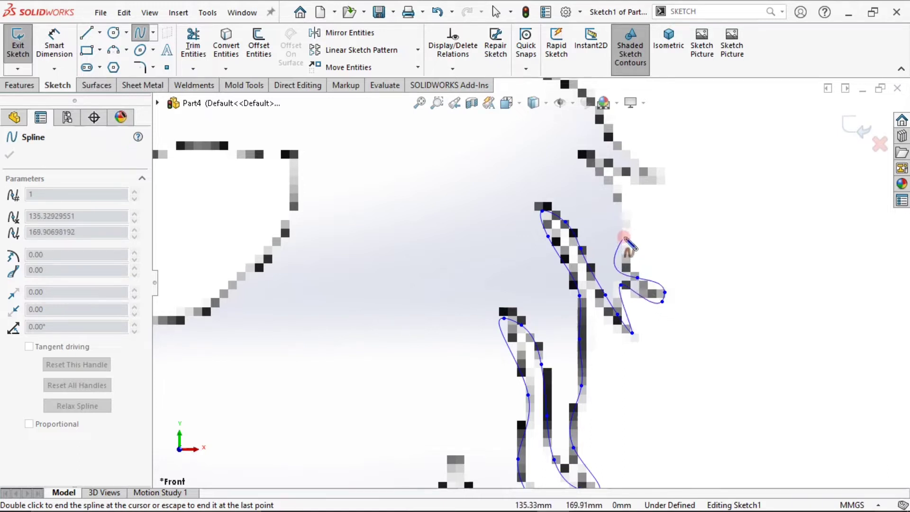
pyautogui.click(618, 205)
pyautogui.click(601, 177)
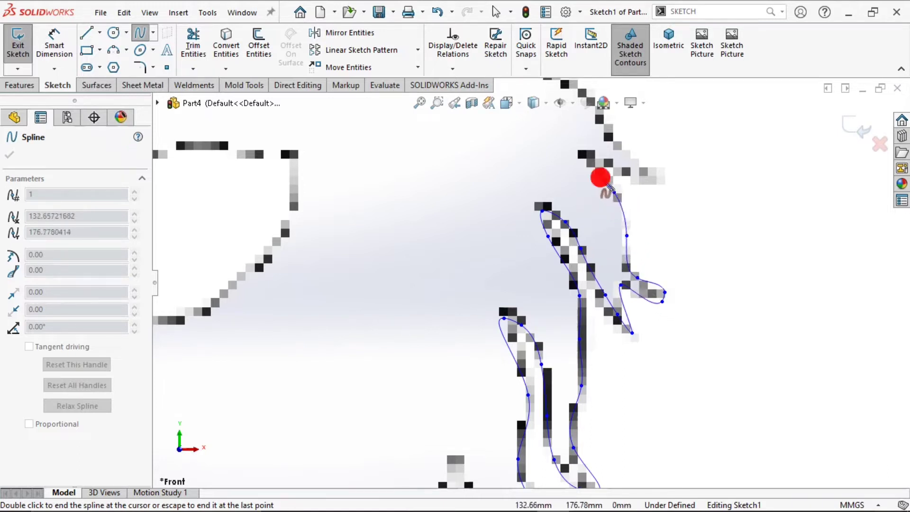
pyautogui.click(578, 150)
# Trace the spline around the upper pointed mane strand and back to the neck's outer outline
pyautogui.click(608, 166)
pyautogui.click(636, 180)
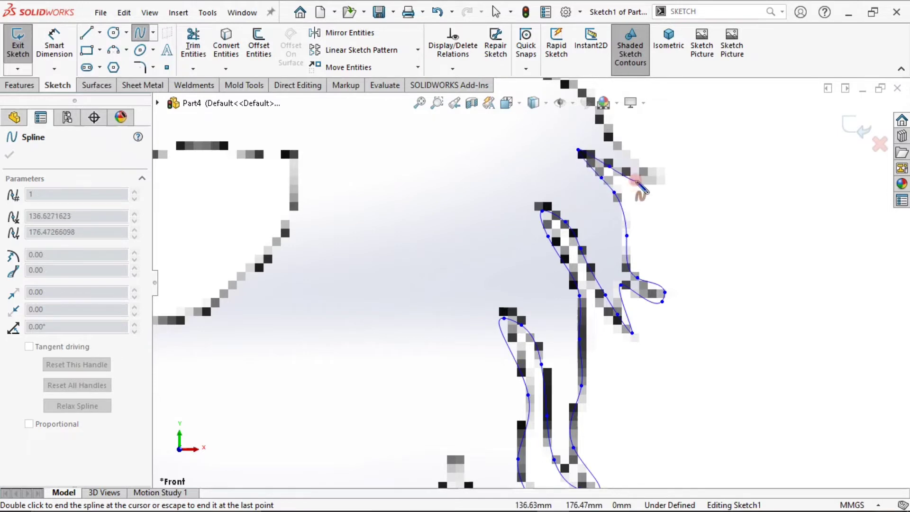
pyautogui.click(661, 180)
pyautogui.click(643, 166)
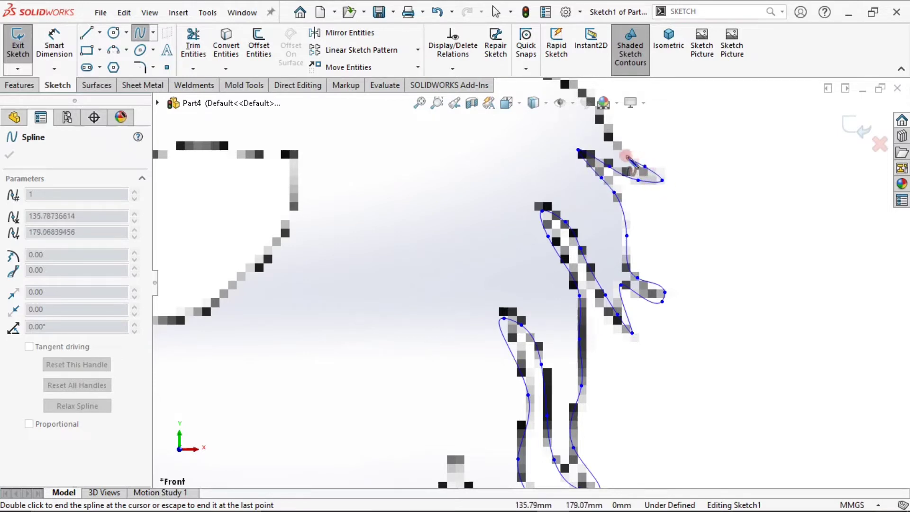
pyautogui.click(623, 150)
# Continue the spline up the mane behind the head to the peak of the uppermost notch
pyautogui.click(600, 143)
pyautogui.click(605, 123)
pyautogui.scroll(3, 673, 292)
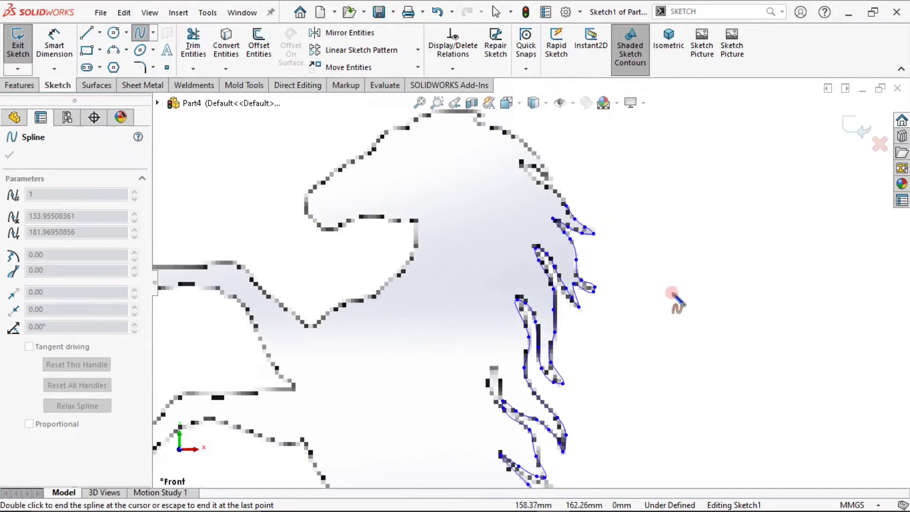
pyautogui.scroll(-4, 556, 192)
pyautogui.click(505, 163)
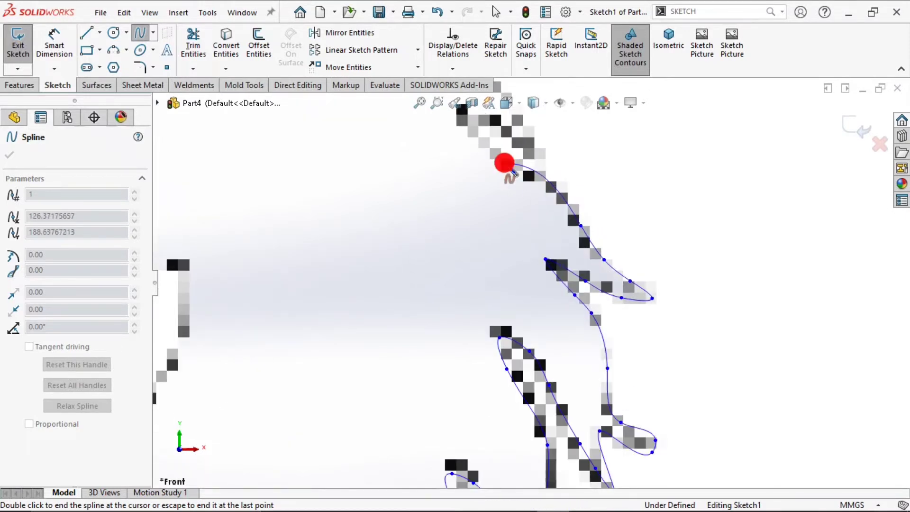
pyautogui.click(475, 141)
pyautogui.click(464, 115)
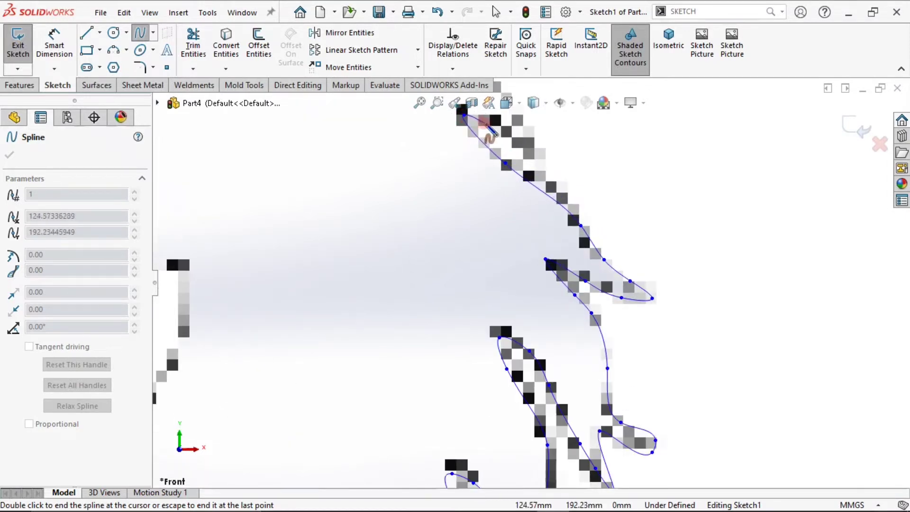
# Trace the spline around the uppermost mane strand's tip and up the back of the neck to the base of the ear
pyautogui.click(540, 148)
pyautogui.scroll(2, 595, 189)
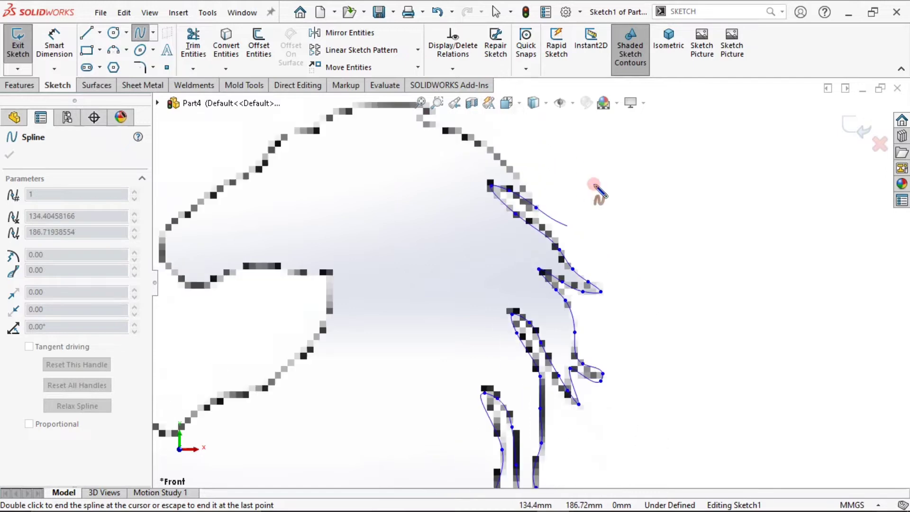
pyautogui.click(511, 184)
pyautogui.click(483, 162)
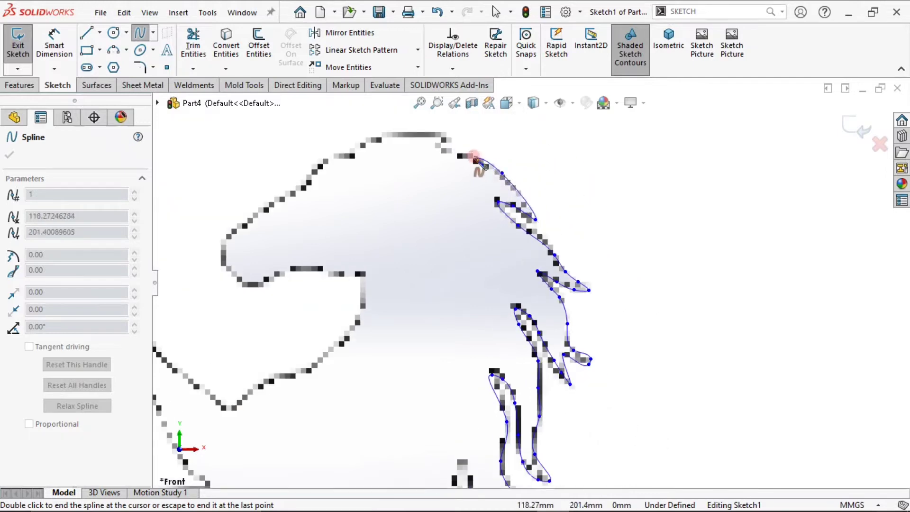
pyautogui.click(460, 156)
pyautogui.click(446, 149)
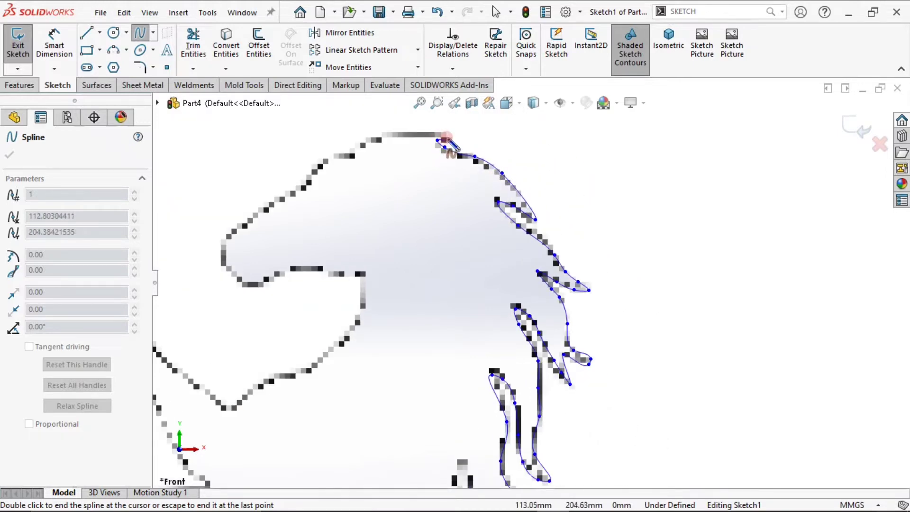
# Trace the spline around the ear tip, across the top of the head and down the forehead to mid-face
pyautogui.click(447, 133)
pyautogui.click(418, 133)
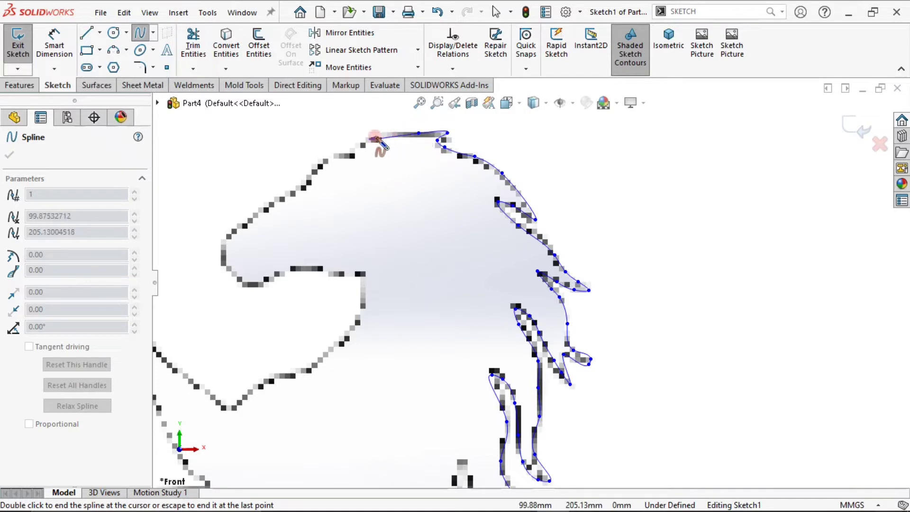
pyautogui.click(375, 137)
pyautogui.click(347, 158)
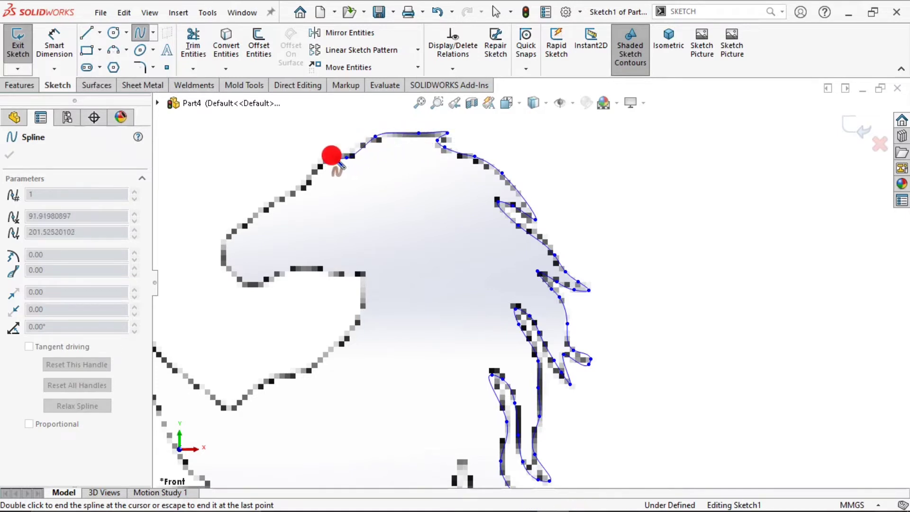
pyautogui.click(333, 155)
pyautogui.click(312, 175)
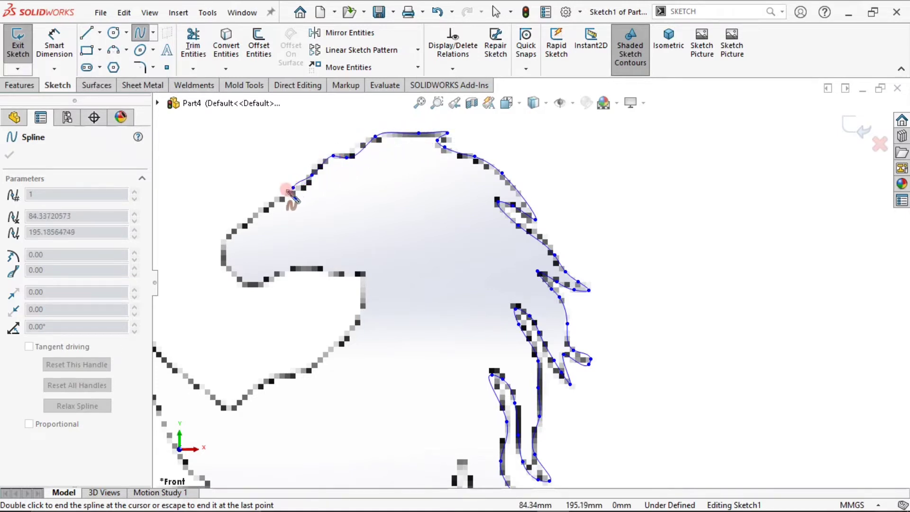
pyautogui.click(273, 200)
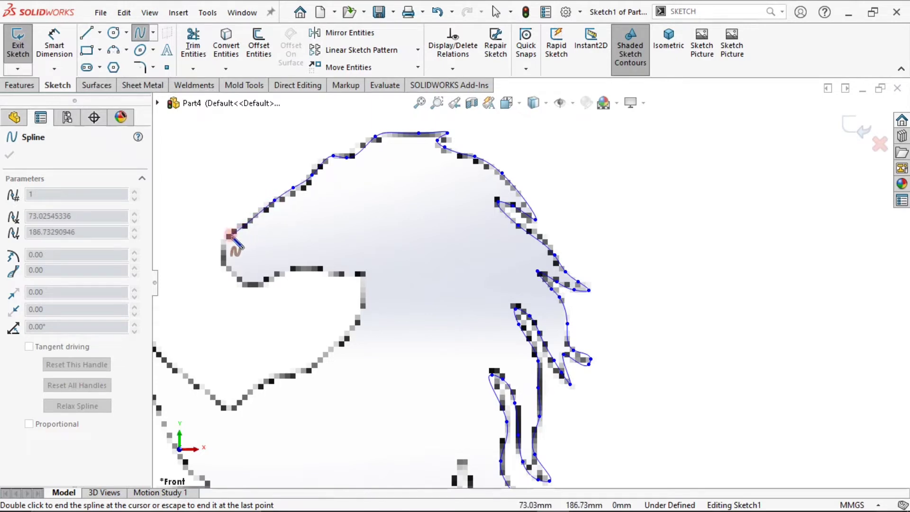
# Trace the spline around the muzzle and chin and along the lower jaw to the corner at the throat
pyautogui.click(230, 235)
pyautogui.click(221, 249)
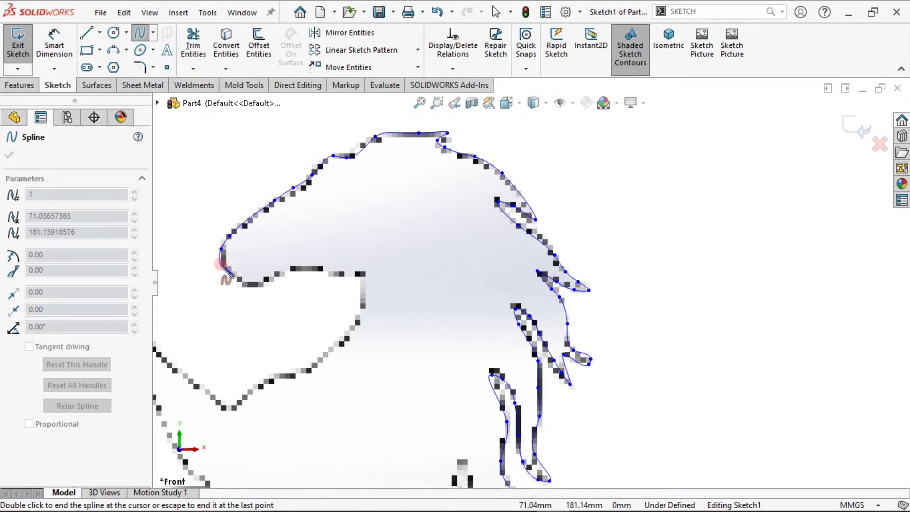
pyautogui.click(223, 265)
pyautogui.click(244, 286)
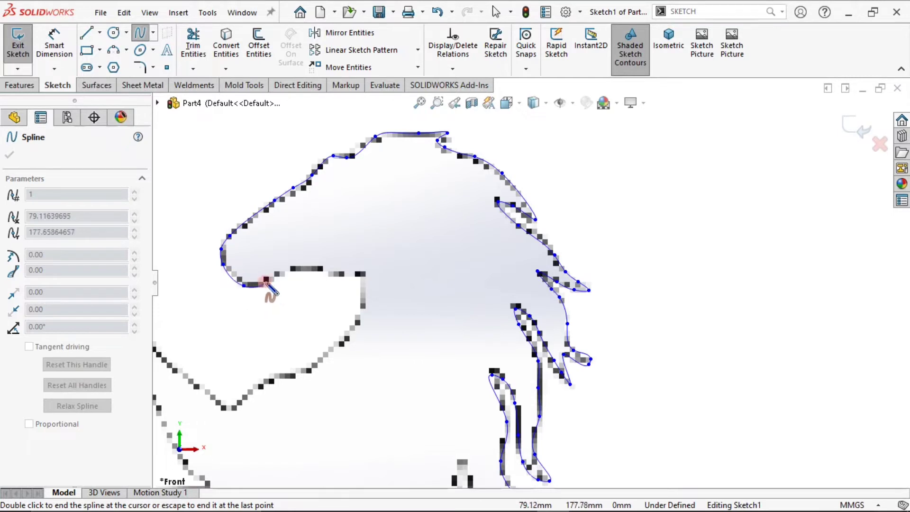
pyautogui.click(271, 280)
pyautogui.click(291, 268)
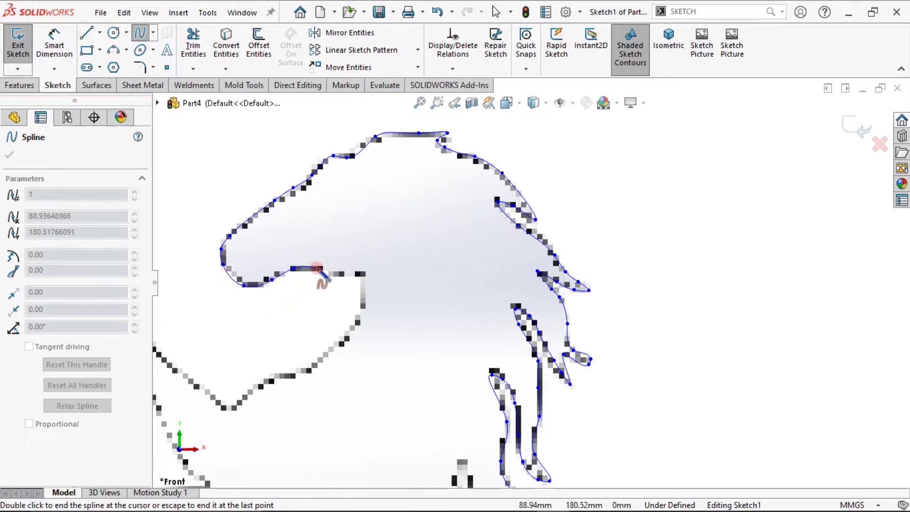
pyautogui.click(331, 270)
pyautogui.click(366, 273)
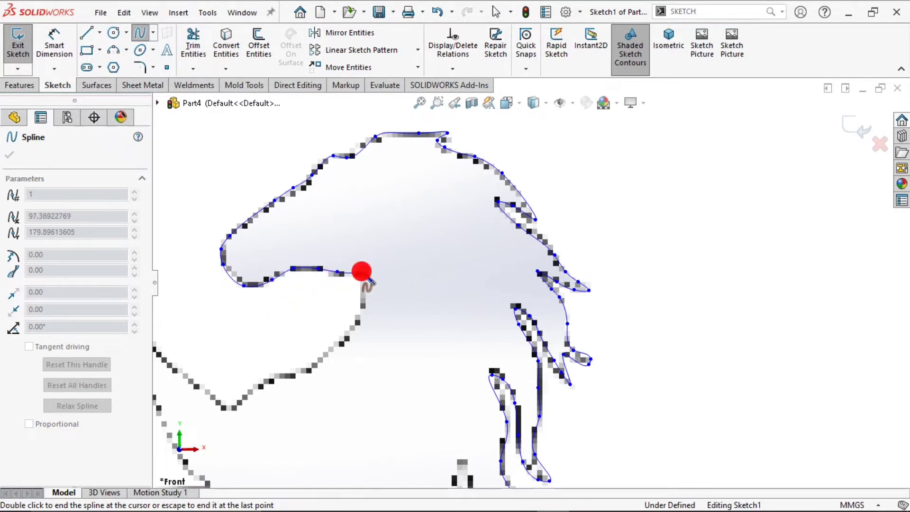
# Trace the throat and chest down to the low point where the chest meets the raised upper foreleg
pyautogui.click(359, 298)
pyautogui.click(362, 316)
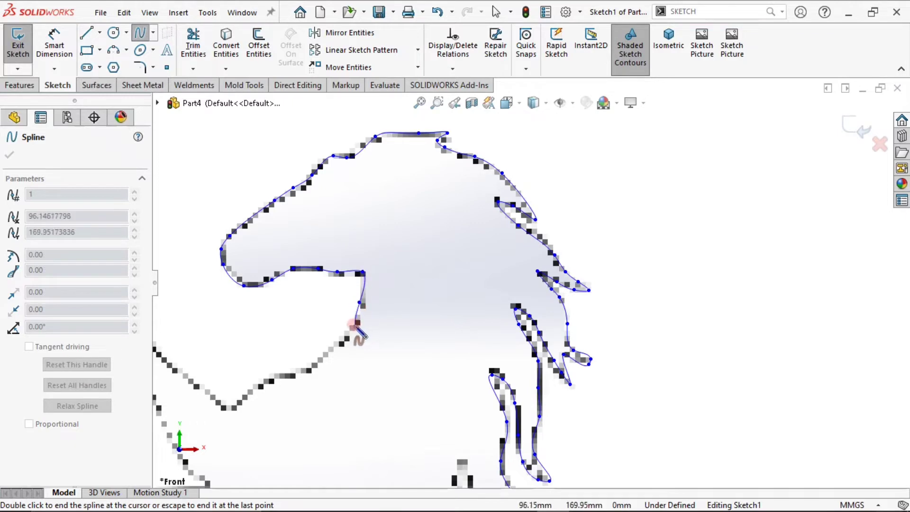
pyautogui.click(328, 353)
pyautogui.click(290, 372)
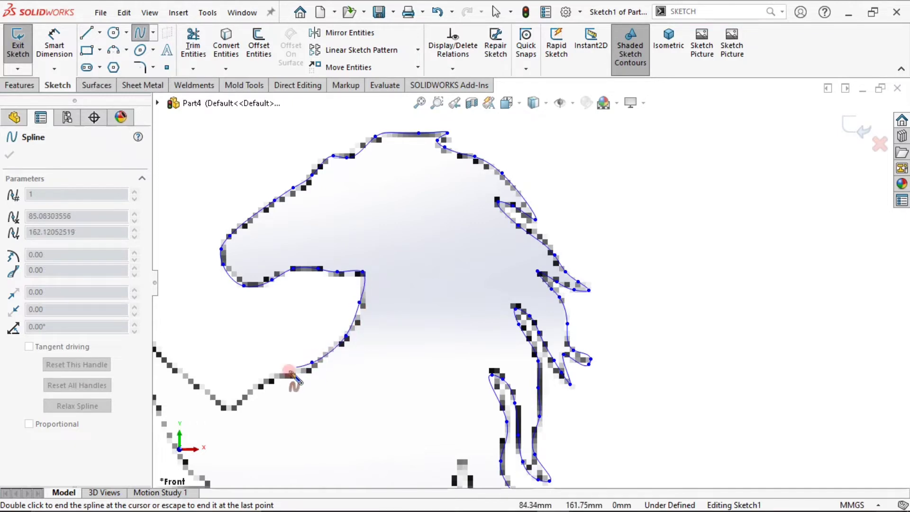
pyautogui.click(278, 376)
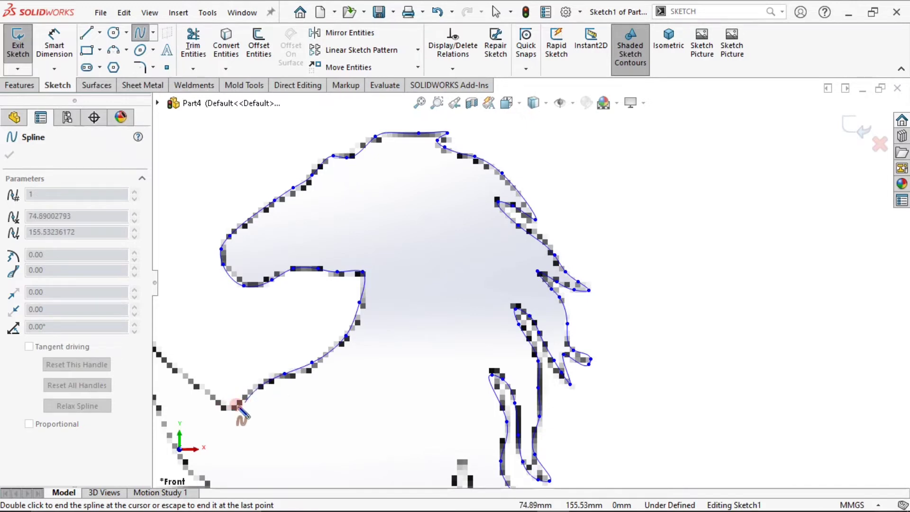
pyautogui.click(220, 418)
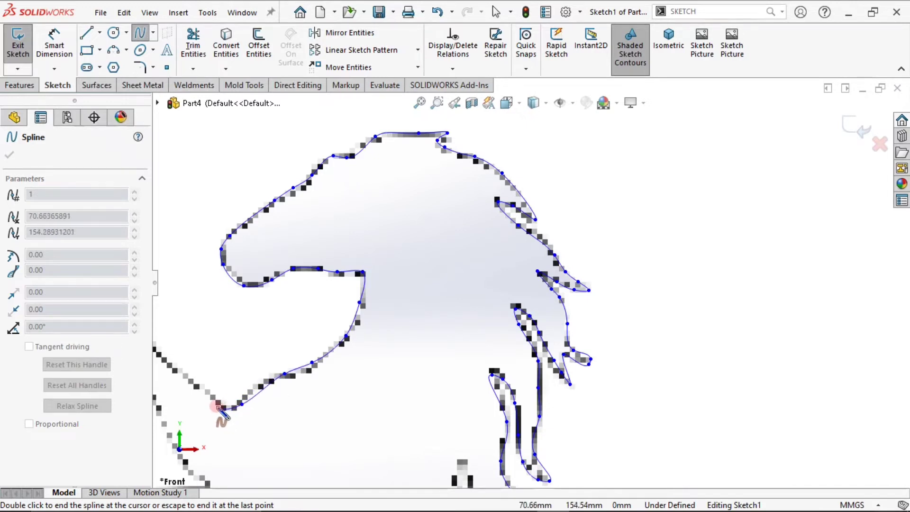
# Trace the upper edge of the raised upper foreleg from the chest out to just before its hoof
pyautogui.click(197, 385)
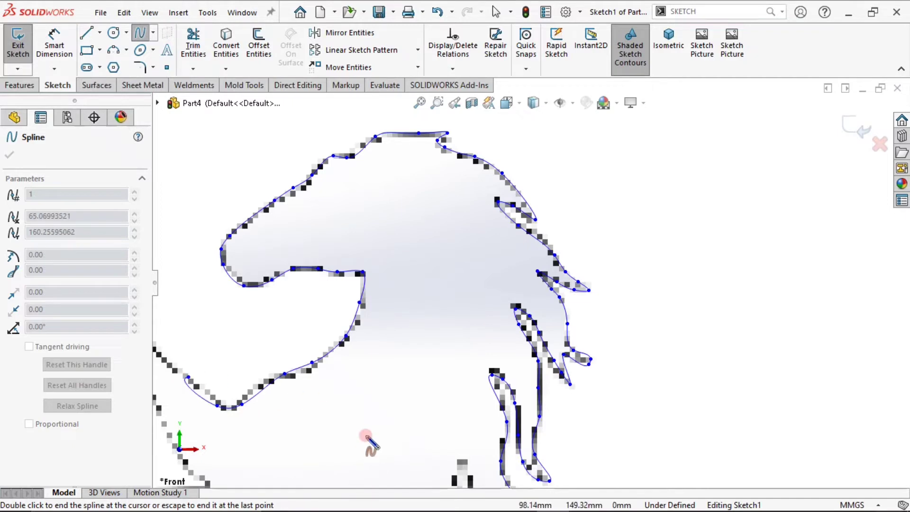
pyautogui.scroll(3, 370, 443)
pyautogui.scroll(-3, 372, 320)
pyautogui.click(425, 289)
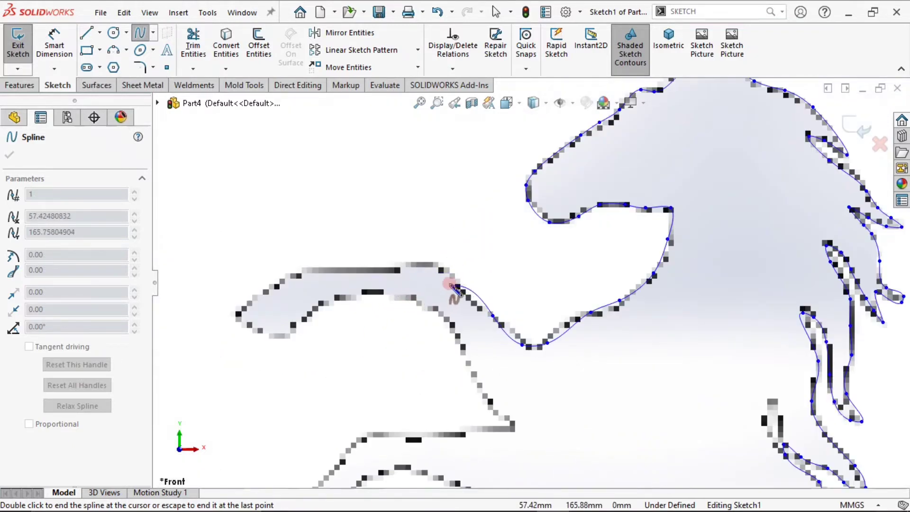
pyautogui.click(438, 270)
pyautogui.click(399, 268)
pyautogui.click(366, 265)
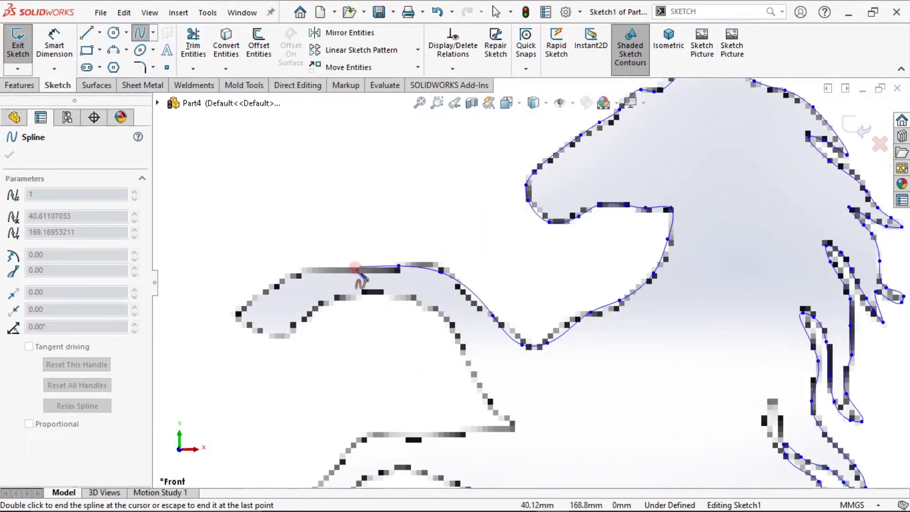
pyautogui.click(352, 268)
pyautogui.click(299, 274)
pyautogui.click(261, 294)
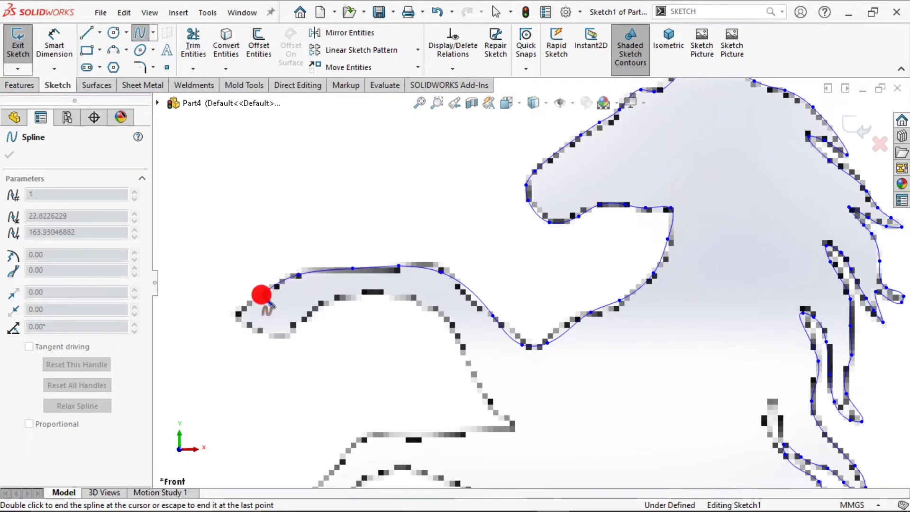
# Trace the spline around the upper foreleg's hoof and onto the leg's underside
pyautogui.click(238, 311)
pyautogui.click(246, 324)
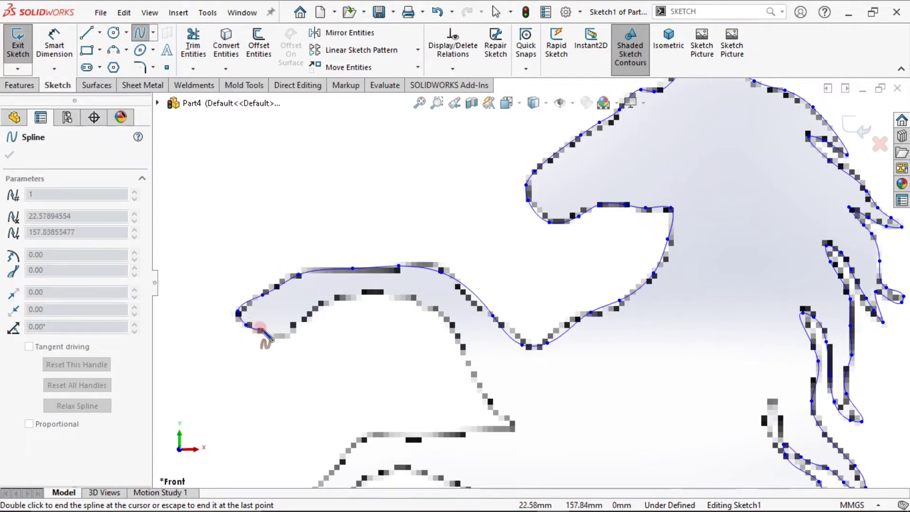
pyautogui.click(260, 329)
pyautogui.click(283, 335)
pyautogui.click(297, 322)
pyautogui.click(319, 307)
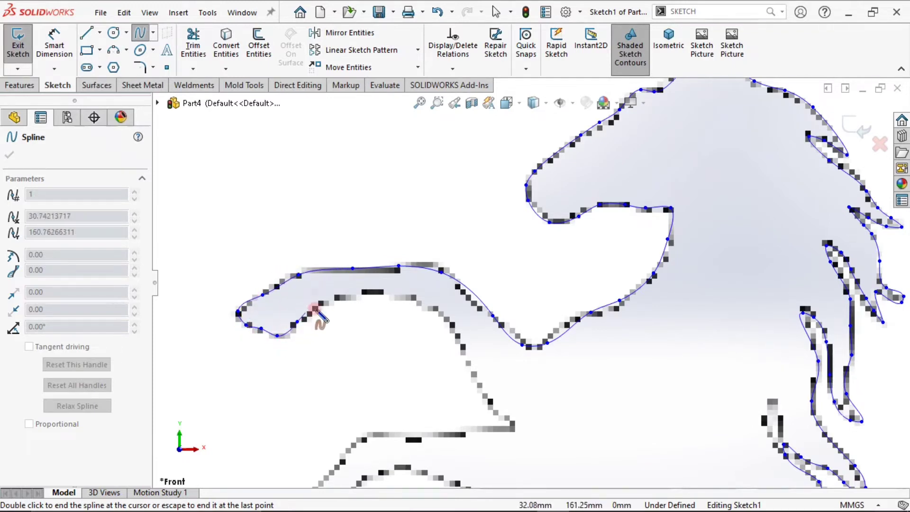
# Trace the underside of the upper foreleg back to the sharp corner between the two forelegs
pyautogui.click(340, 298)
pyautogui.click(368, 294)
pyautogui.click(396, 294)
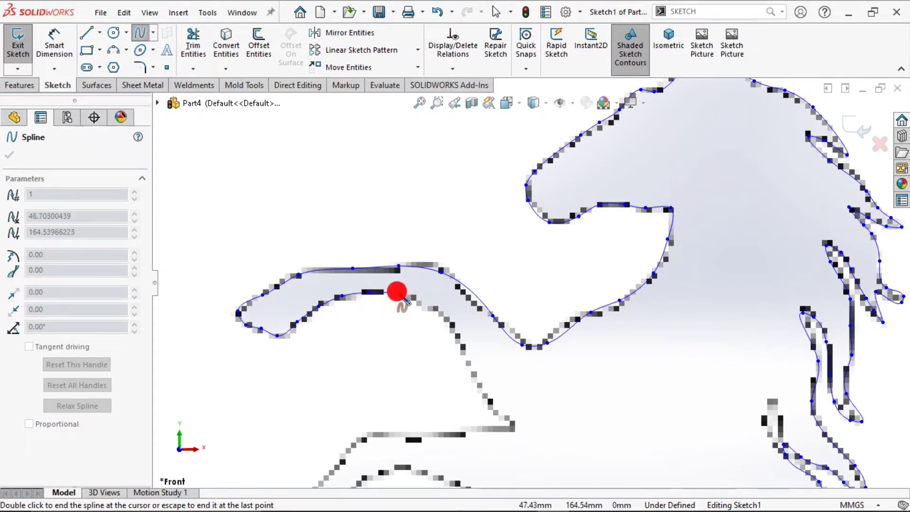
pyautogui.click(409, 299)
pyautogui.click(436, 310)
pyautogui.click(456, 336)
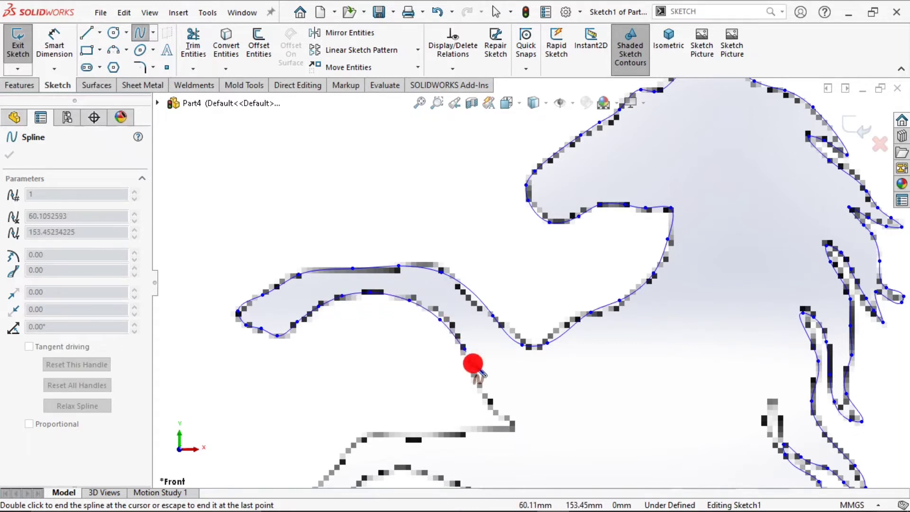
pyautogui.click(486, 384)
pyautogui.click(507, 425)
# Trace the upper edge of the lower foreleg from the corner between the forelegs down to just above its hoof
pyautogui.click(486, 435)
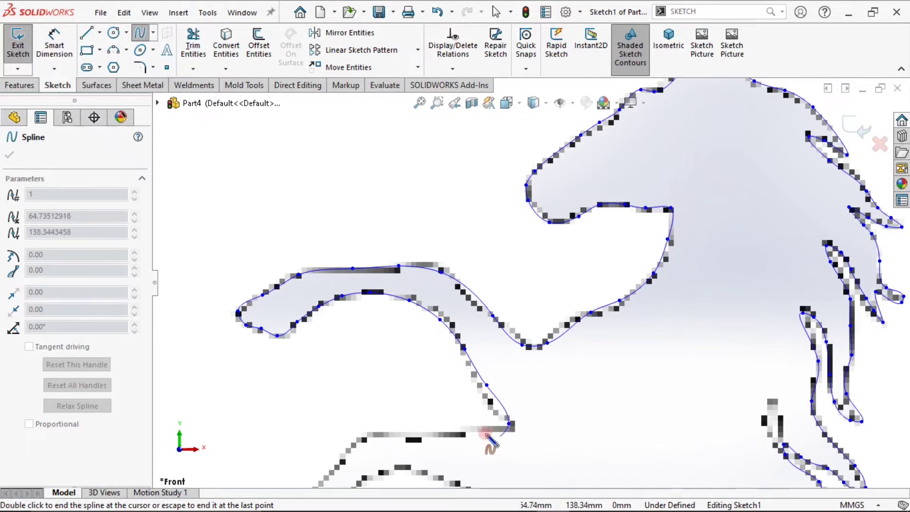
pyautogui.click(482, 430)
pyautogui.click(428, 437)
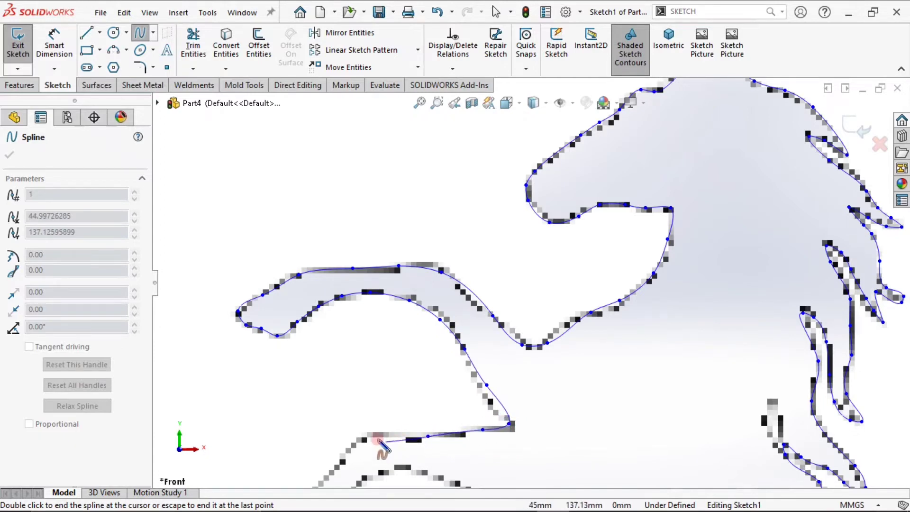
pyautogui.click(345, 452)
pyautogui.scroll(5, 413, 381)
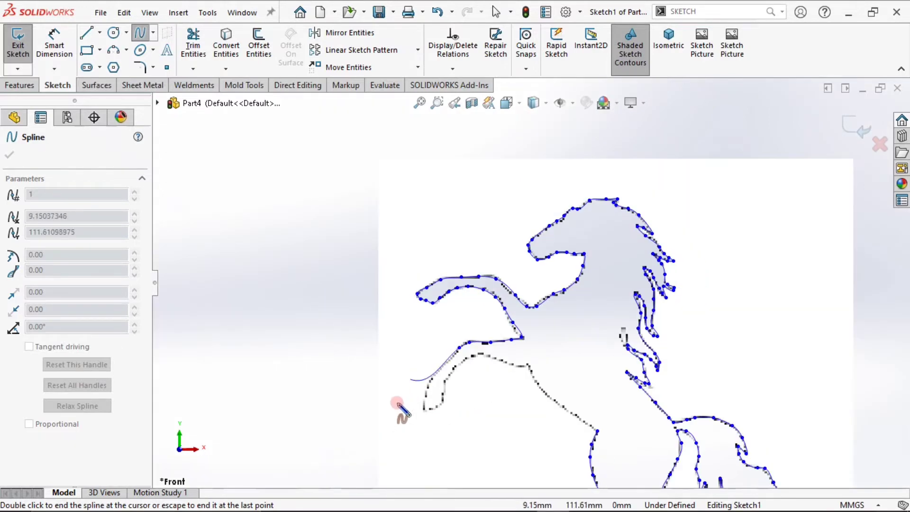
pyautogui.scroll(-4, 425, 370)
pyautogui.scroll(-2, 429, 372)
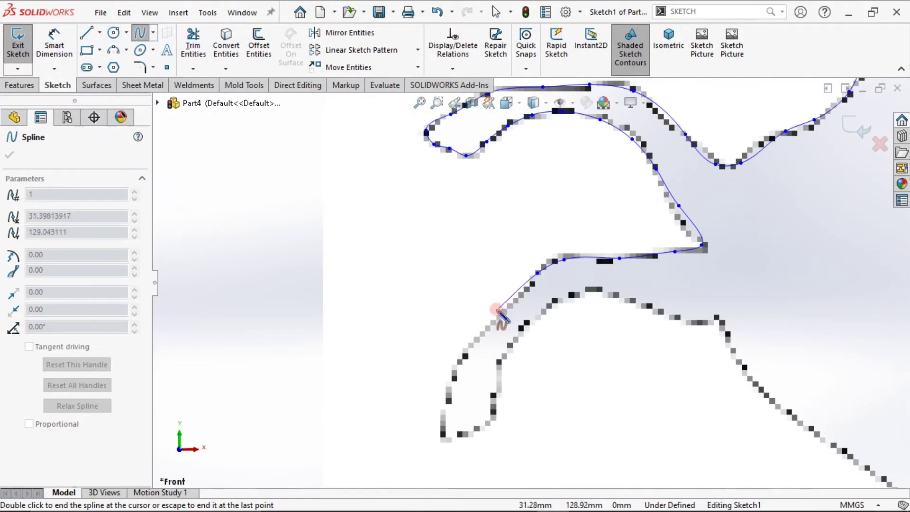
pyautogui.click(463, 357)
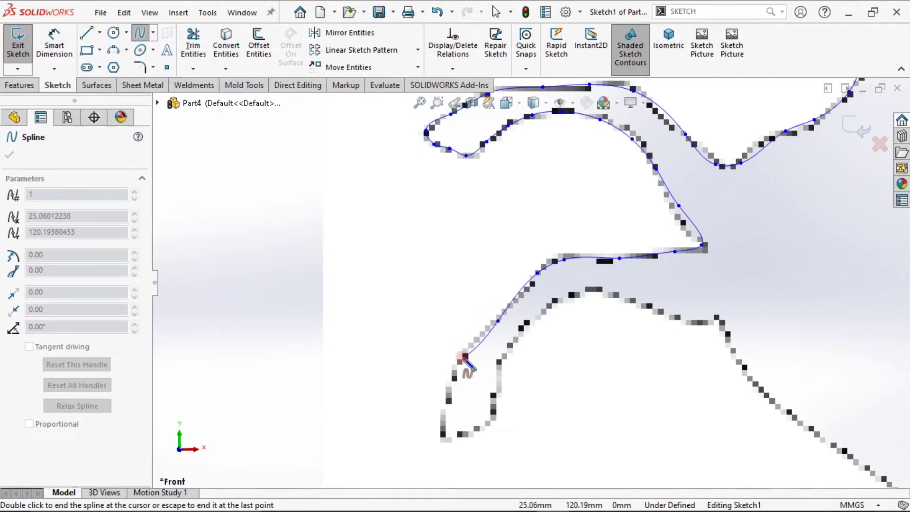
pyautogui.click(446, 392)
# Trace the spline around the lower foreleg's hoof to the start of the leg's inner edge
pyautogui.click(442, 435)
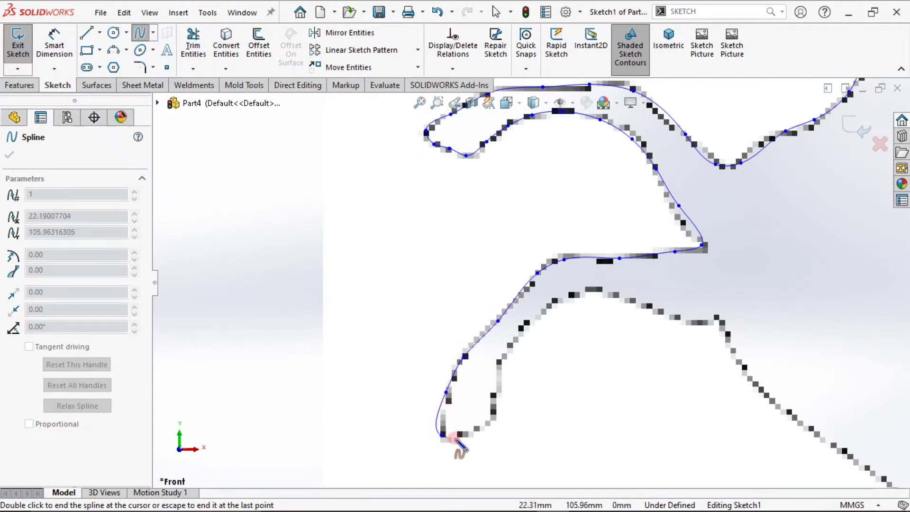
pyautogui.click(463, 439)
pyautogui.click(488, 423)
pyautogui.click(494, 411)
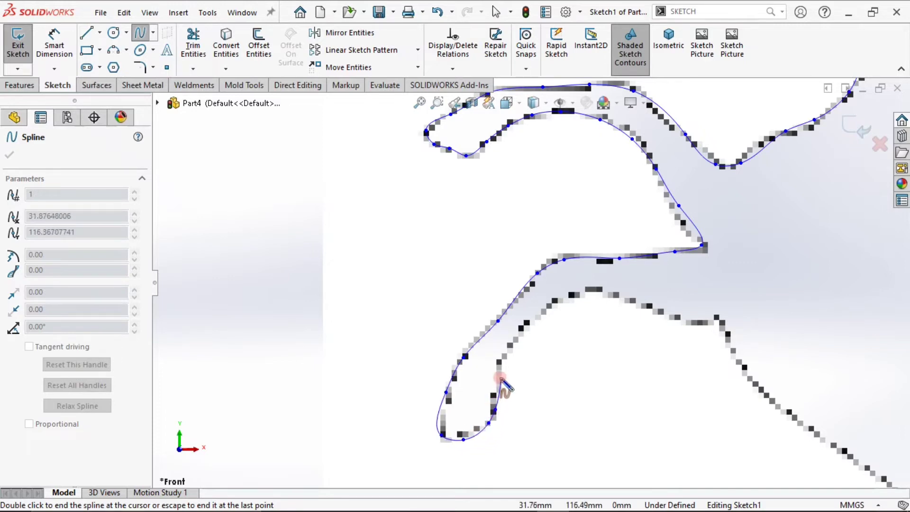
# Trace the inner edge of the lower foreleg up over the knee and back to the front of the belly
pyautogui.click(501, 376)
pyautogui.click(510, 349)
pyautogui.click(534, 320)
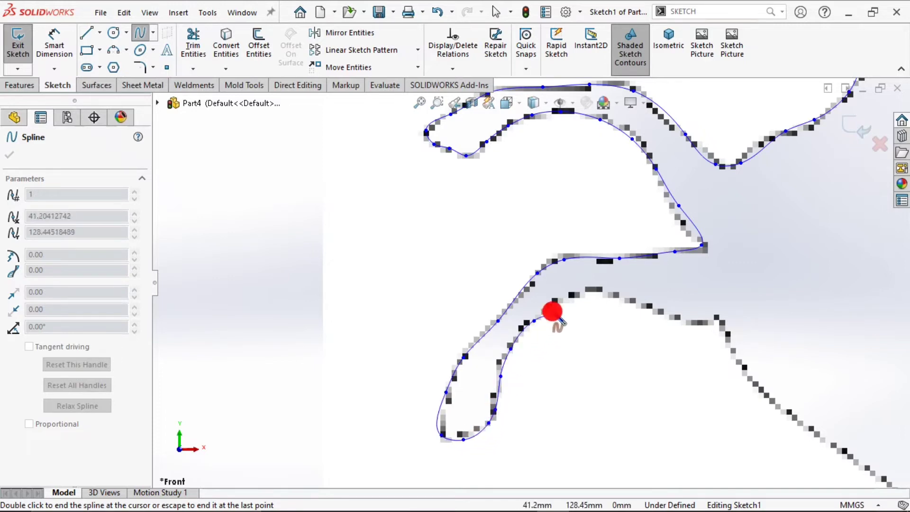
pyautogui.click(562, 297)
pyautogui.click(584, 291)
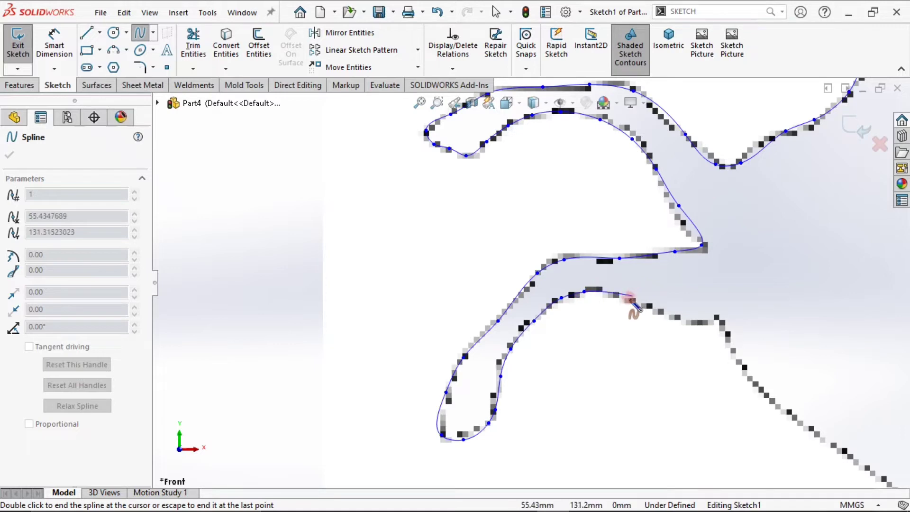
pyautogui.click(627, 299)
pyautogui.click(710, 323)
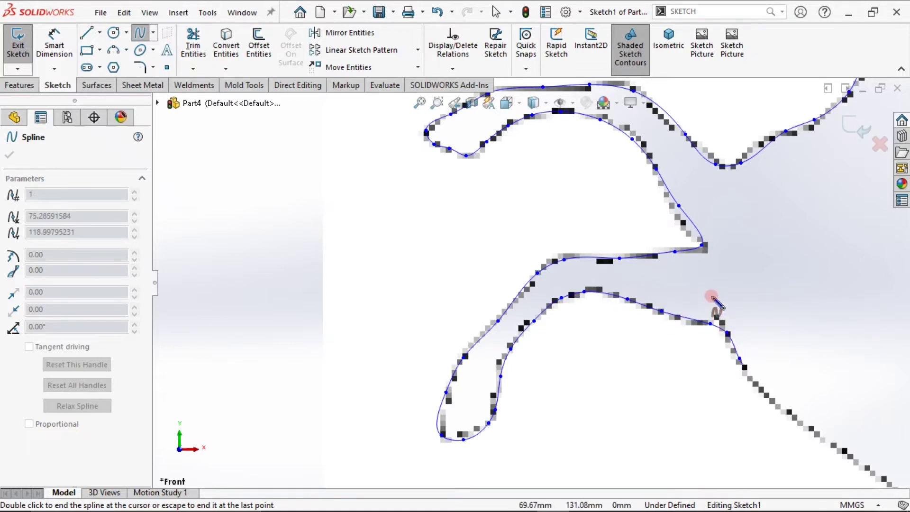
# Trace the belly from the lower foreleg down to the spline's starting point at the hind leg, closing the horse outline, and finish the spline
pyautogui.scroll(5, 713, 304)
pyautogui.scroll(-5, 664, 356)
pyautogui.scroll(-2, 376, 197)
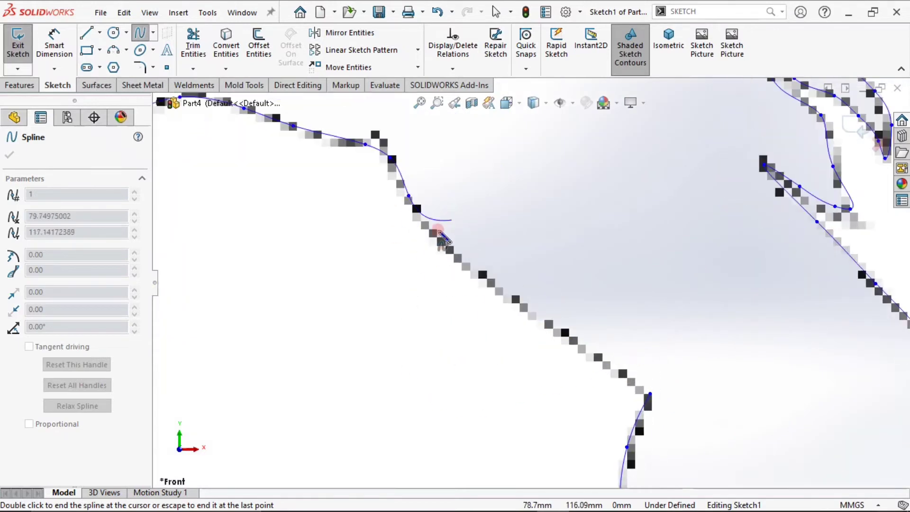
pyautogui.click(439, 236)
pyautogui.click(482, 275)
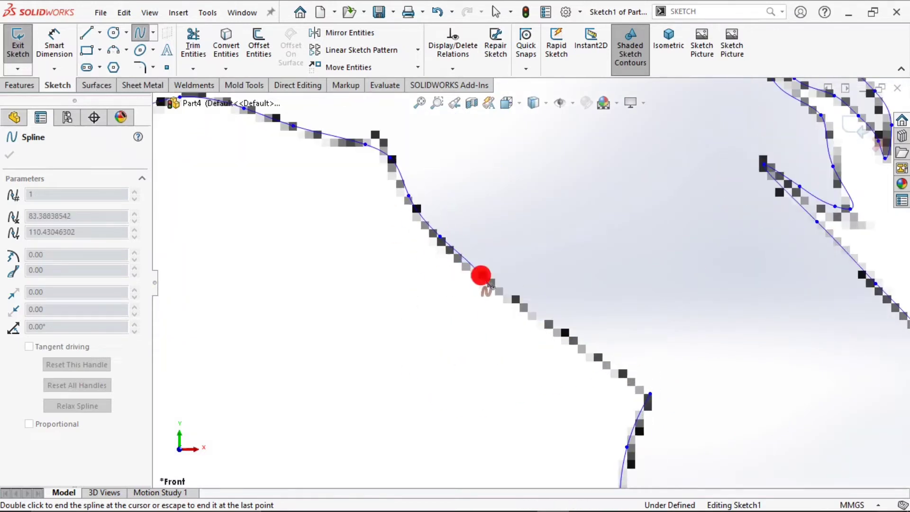
pyautogui.click(527, 307)
pyautogui.click(597, 354)
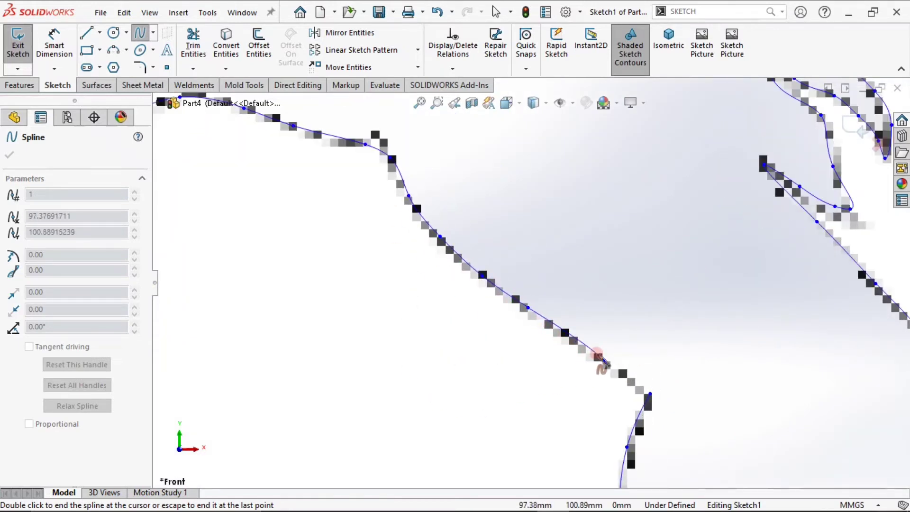
pyautogui.click(642, 377)
pyautogui.doubleClick(650, 393)
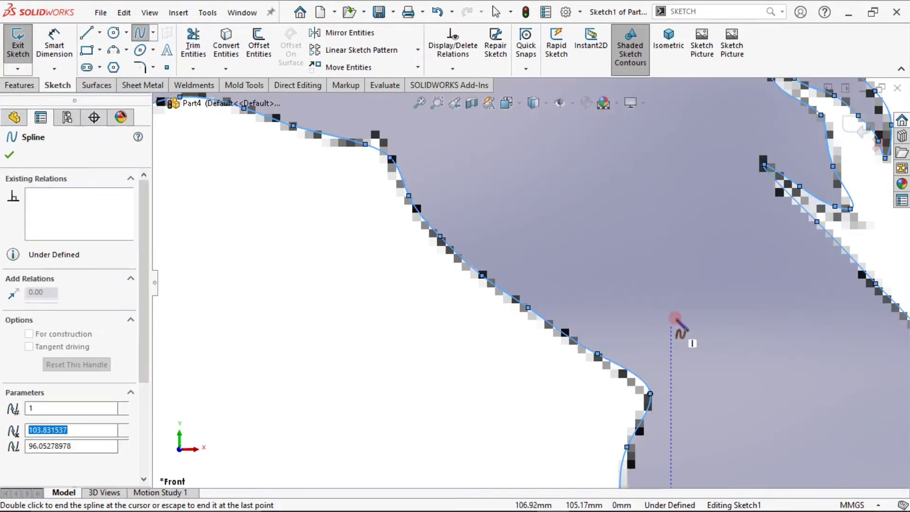
pyautogui.click(10, 156)
pyautogui.press('f')
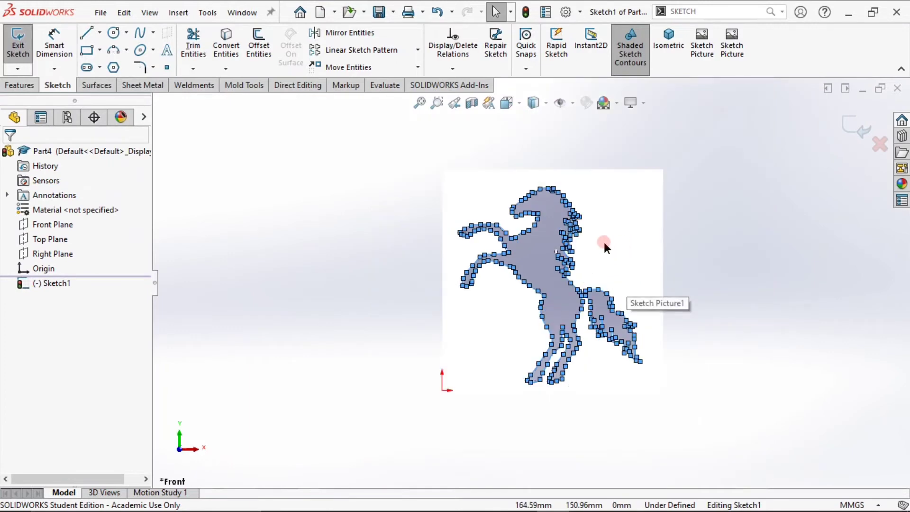
# Extrude the closed horse outline 5 mm using the Mid Plane end condition
pyautogui.scroll(-4, 599, 244)
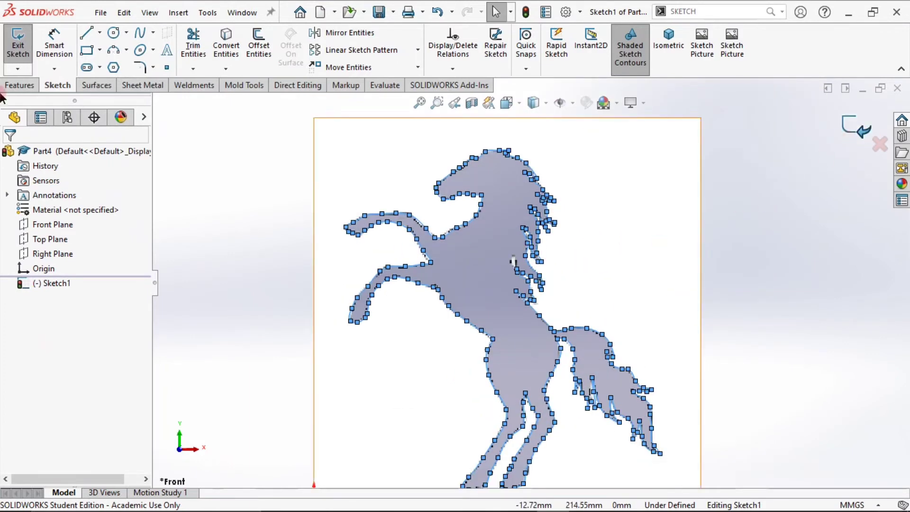
pyautogui.click(19, 85)
pyautogui.click(24, 45)
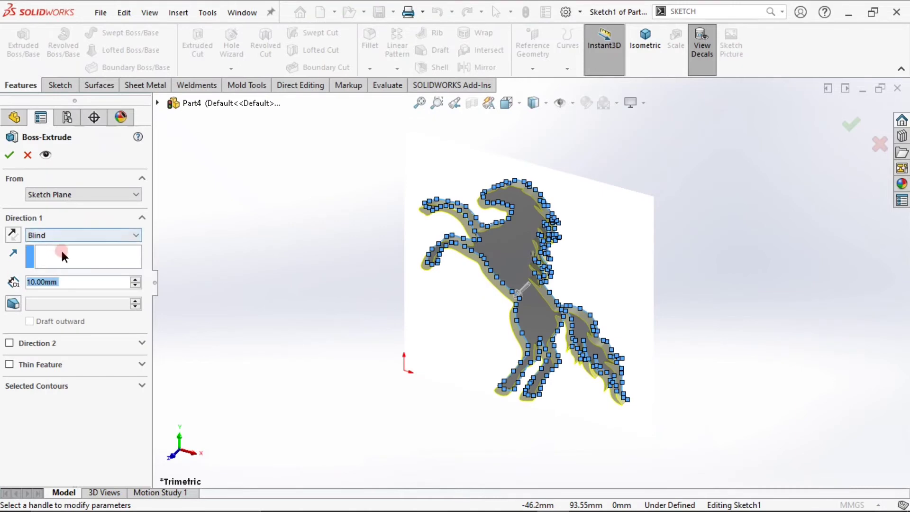
pyautogui.write('2')
pyautogui.press('Return')
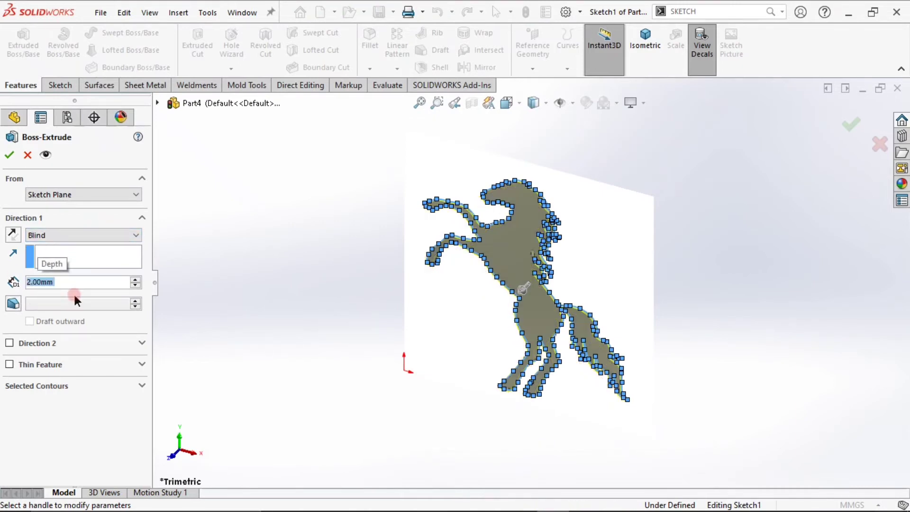
pyautogui.write('5')
pyautogui.press('Return')
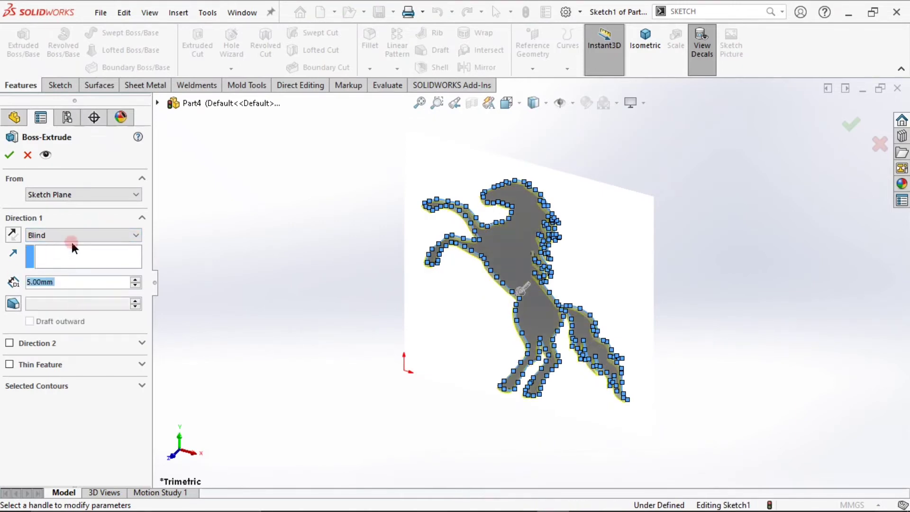
pyautogui.click(71, 235)
pyautogui.click(57, 290)
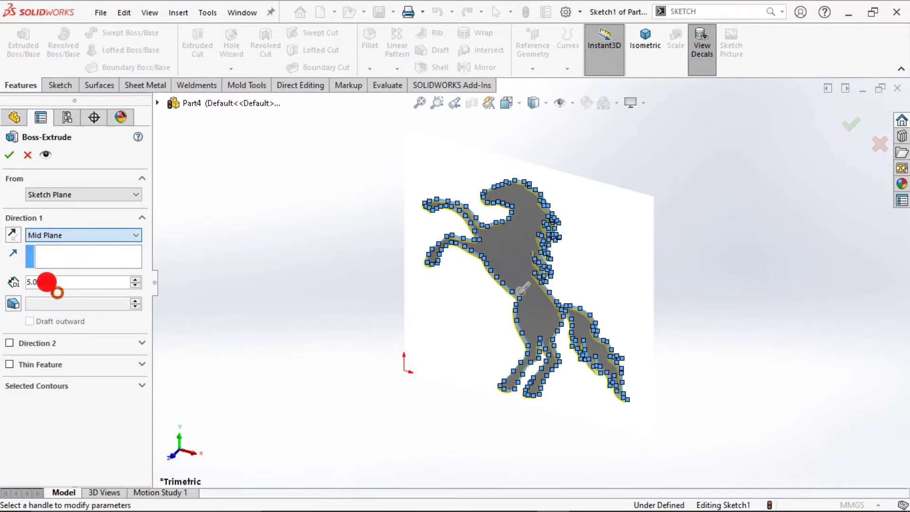
pyautogui.click(10, 154)
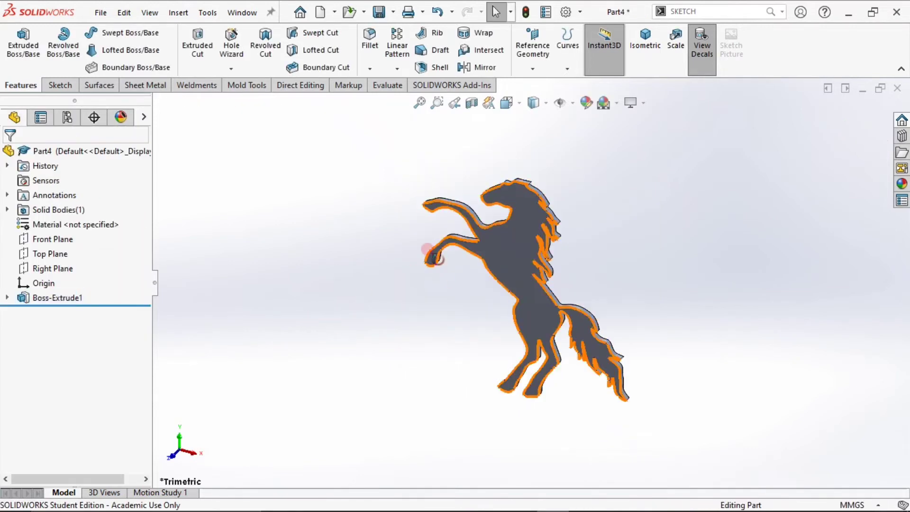
# Start a sketch on the Top Plane and draw a circle of about 99 mm radius centred beneath the horse
pyautogui.moveTo(425, 252); pyautogui.dragTo(519, 91, button='middle')
pyautogui.click(647, 47)
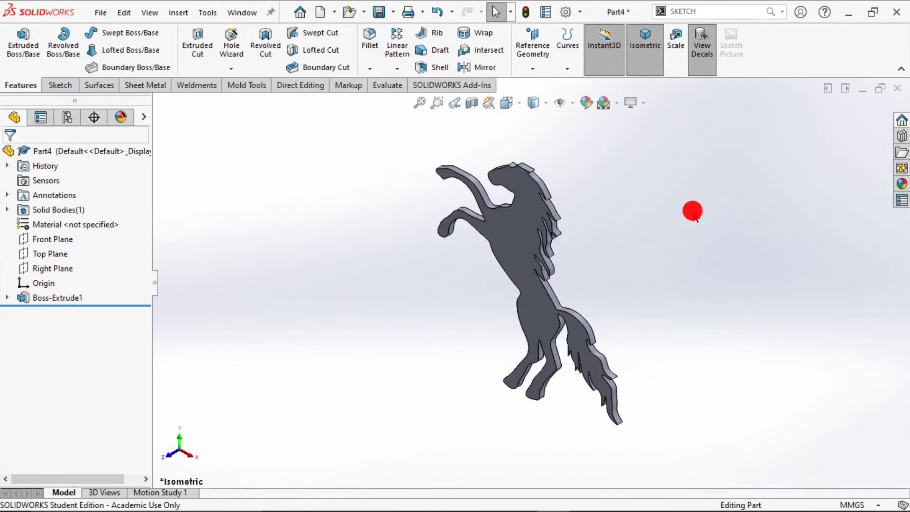
pyautogui.click(48, 253)
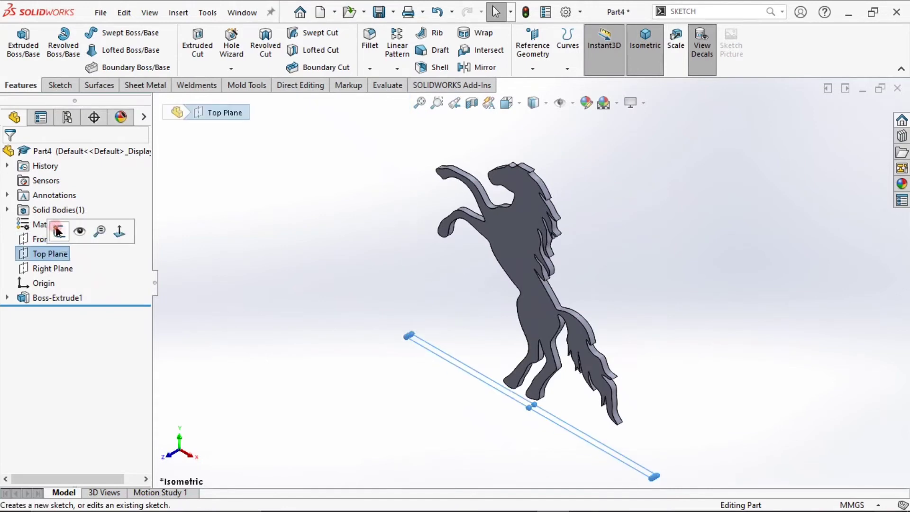
pyautogui.click(52, 230)
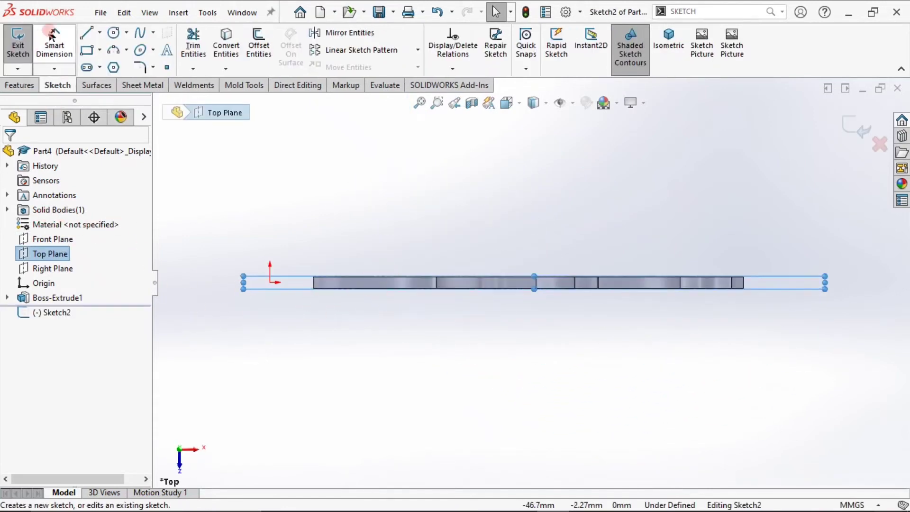
pyautogui.click(113, 32)
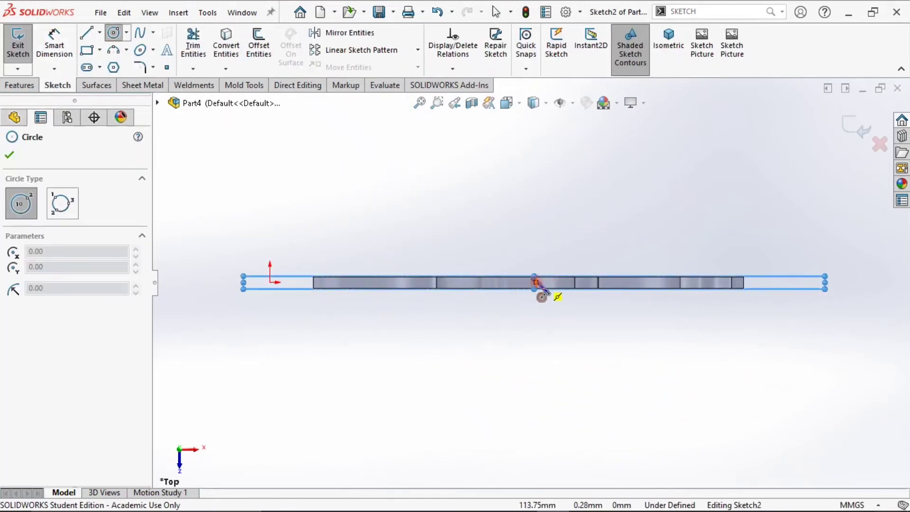
pyautogui.click(532, 282)
pyautogui.click(758, 231)
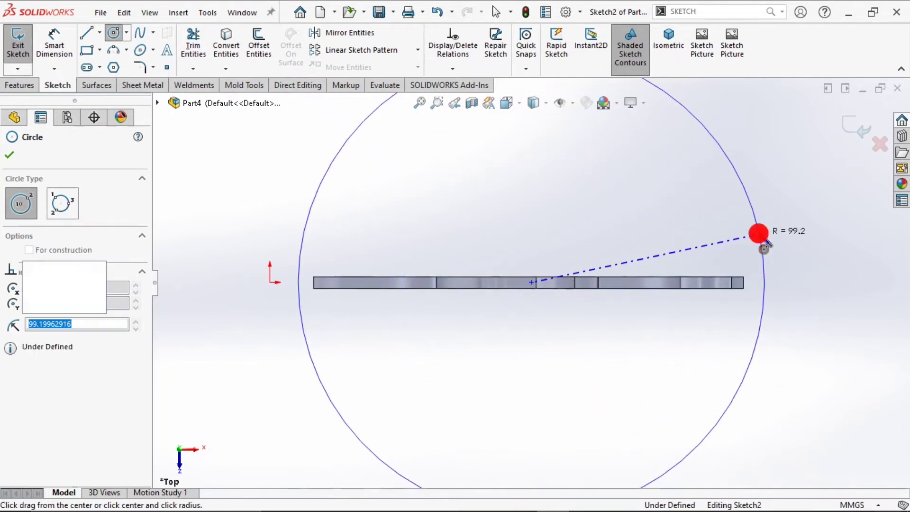
# Dimension the base circle's diameter as 200 mm
pyautogui.click(54, 45)
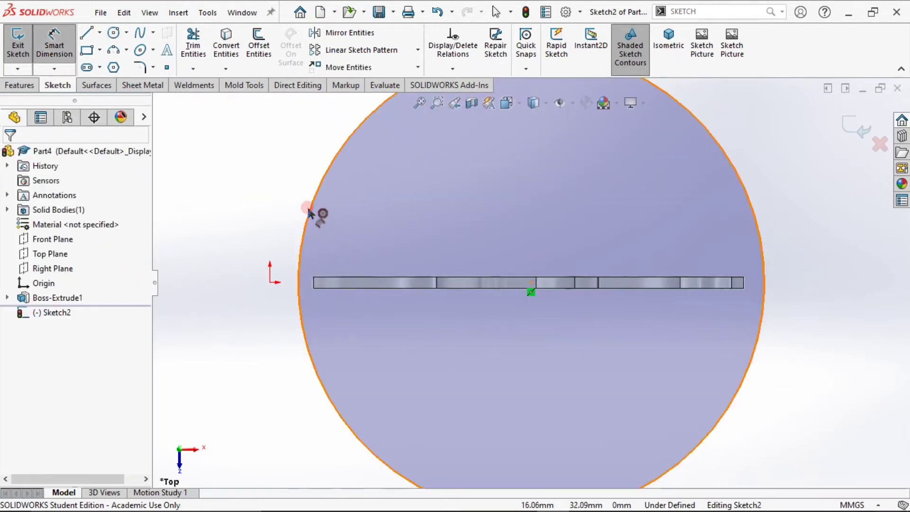
pyautogui.click(311, 209)
pyautogui.click(270, 180)
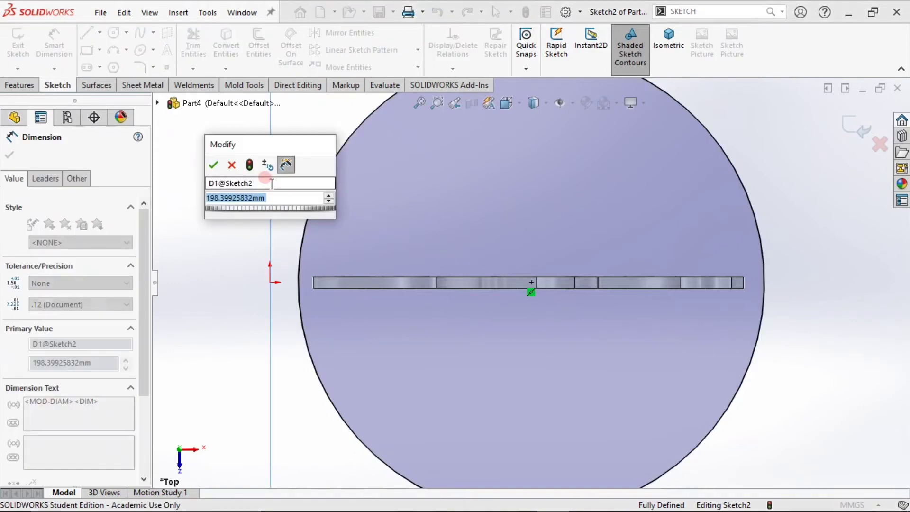
pyautogui.write('200')
pyautogui.press('Return')
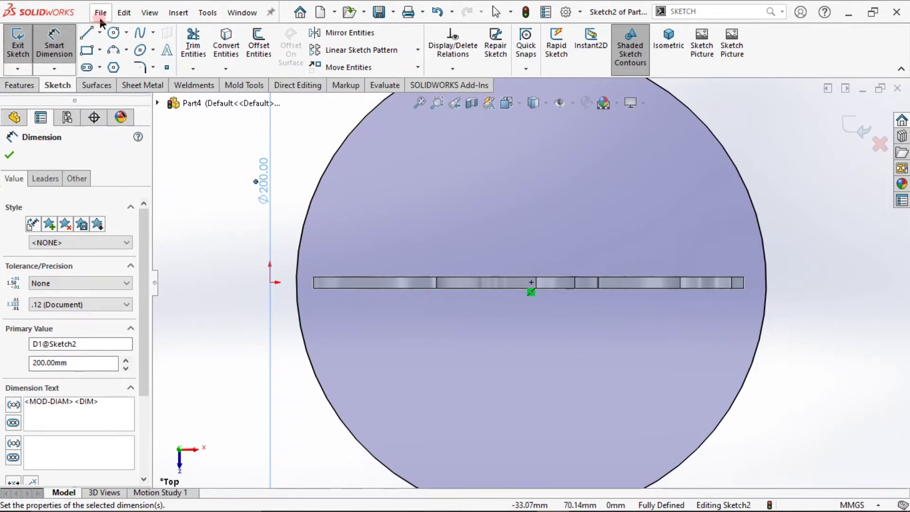
# Extrude the base circle upward 19 mm as a blind boss merged with the horse, so the hooves are embedded
pyautogui.moveTo(374, 202)
pyautogui.mouseDown(button='middle')
pyautogui.moveTo(575, 241)
pyautogui.moveTo(597, 305)
pyautogui.moveTo(587, 187)
pyautogui.mouseUp(button='middle')
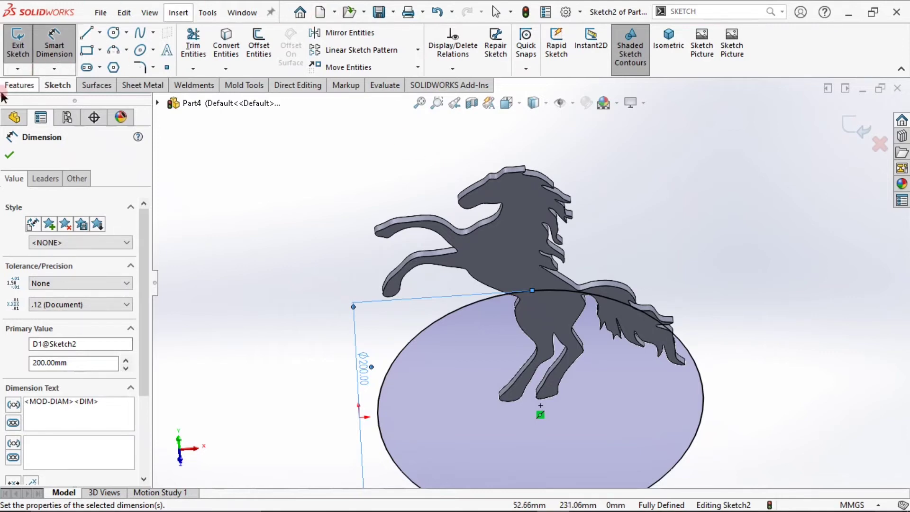
pyautogui.click(19, 85)
pyautogui.click(22, 45)
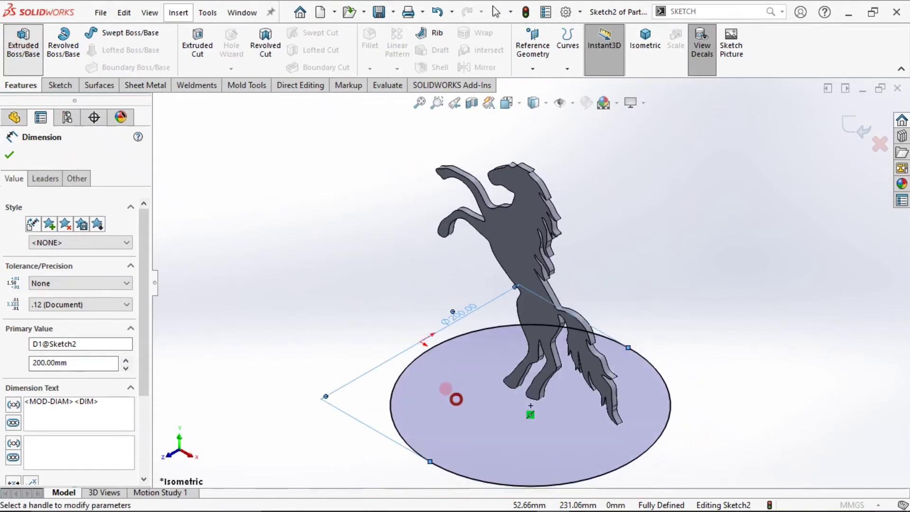
pyautogui.moveTo(437, 320); pyautogui.dragTo(475, 331, button='middle')
pyautogui.click(538, 389)
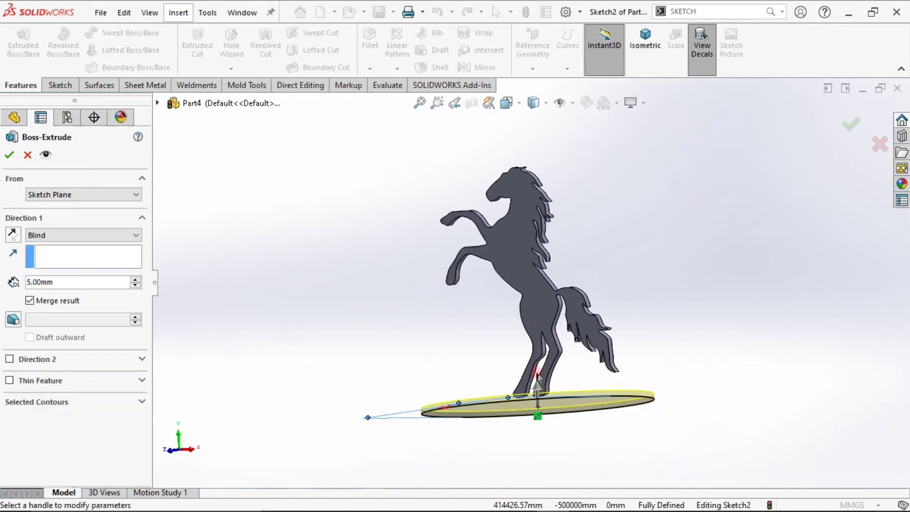
pyautogui.scroll(-5, 549, 377)
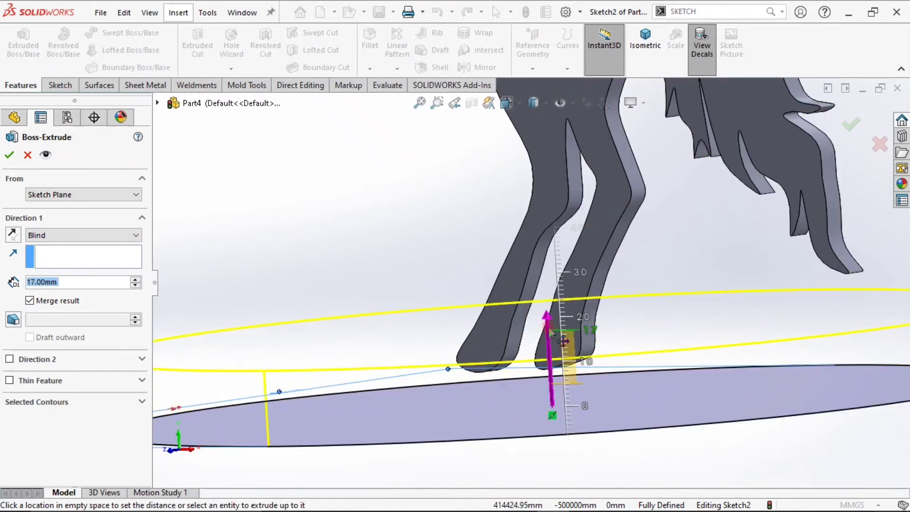
pyautogui.click(548, 325)
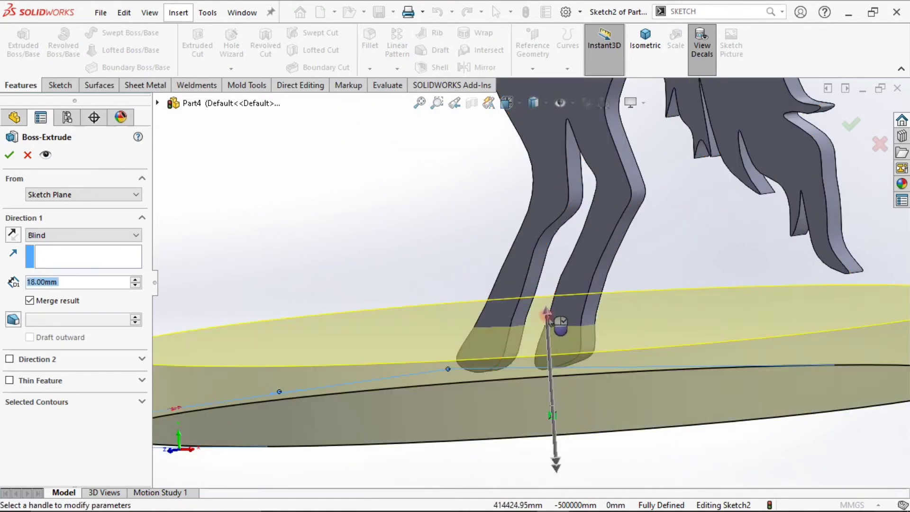
pyautogui.click(548, 317)
pyautogui.click(564, 324)
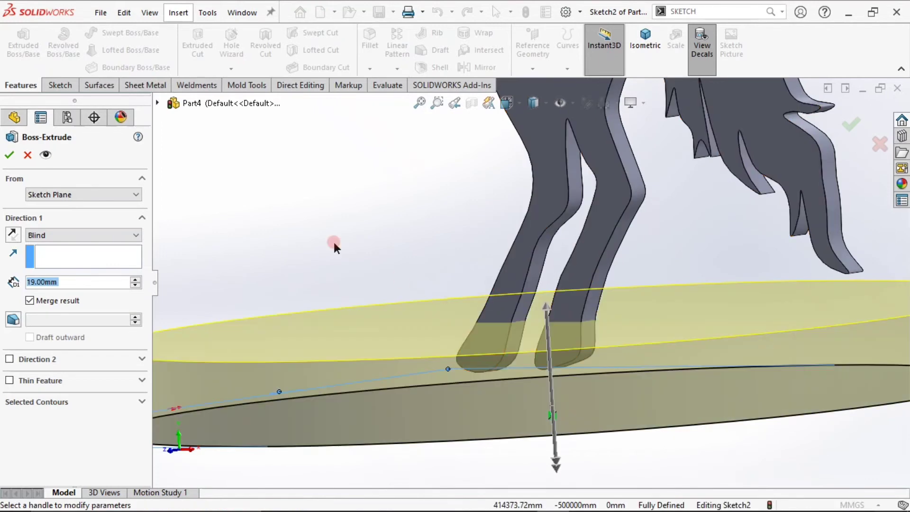
pyautogui.click(9, 154)
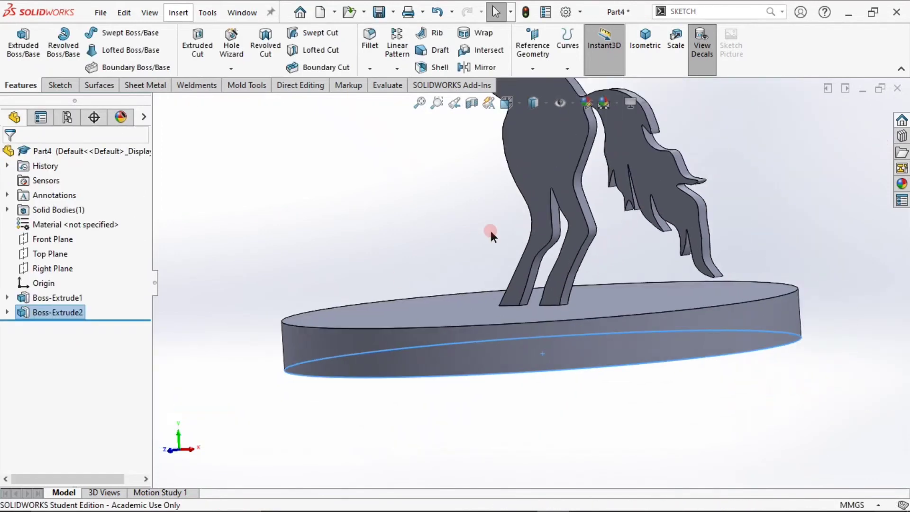
# Edit the round base's extrusion and reduce its depth to 10 mm
pyautogui.click(648, 66)
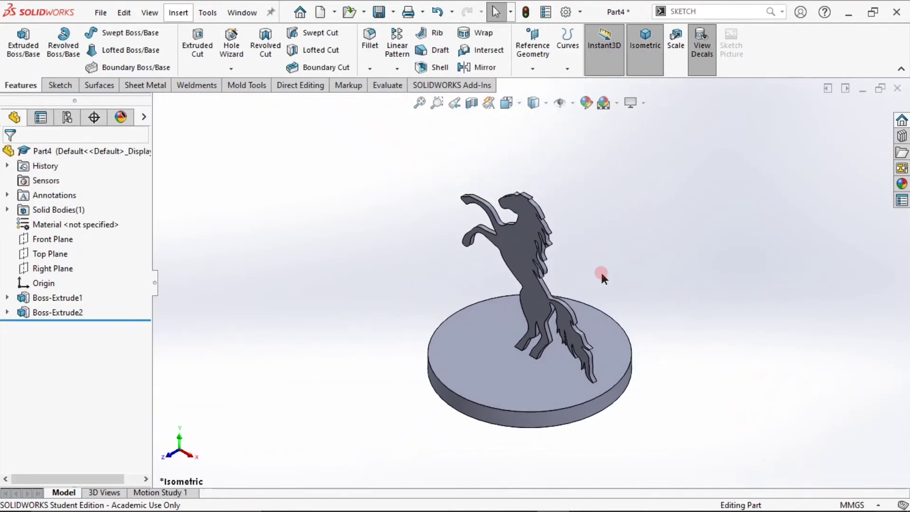
pyautogui.moveTo(611, 237)
pyautogui.mouseDown(button='middle')
pyautogui.moveTo(609, 229)
pyautogui.moveTo(625, 241)
pyautogui.mouseUp(button='middle')
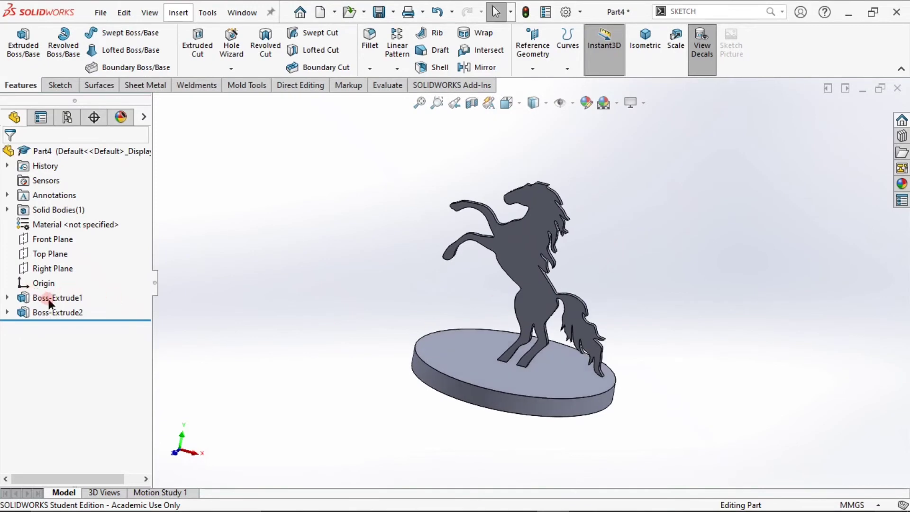
pyautogui.click(56, 312)
pyautogui.click(71, 266)
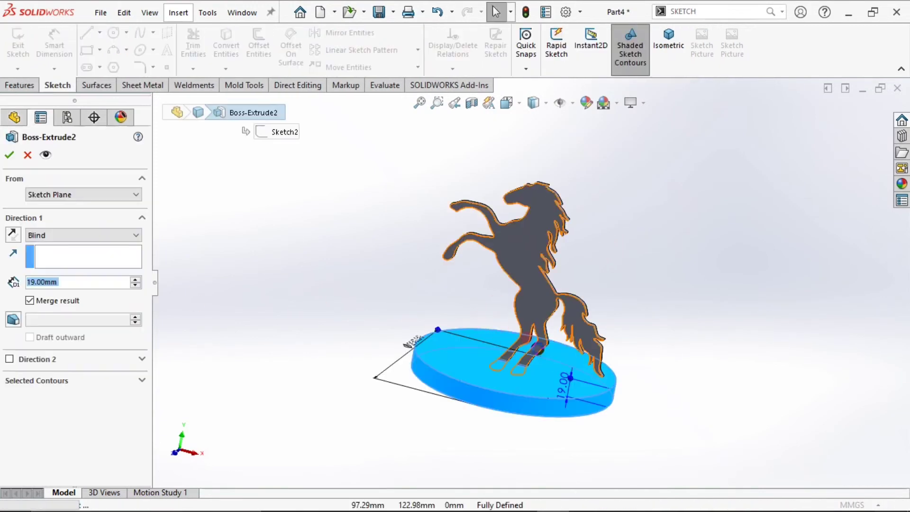
pyautogui.scroll(-6, 499, 337)
pyautogui.moveTo(541, 366); pyautogui.dragTo(546, 427)
pyautogui.click(61, 187)
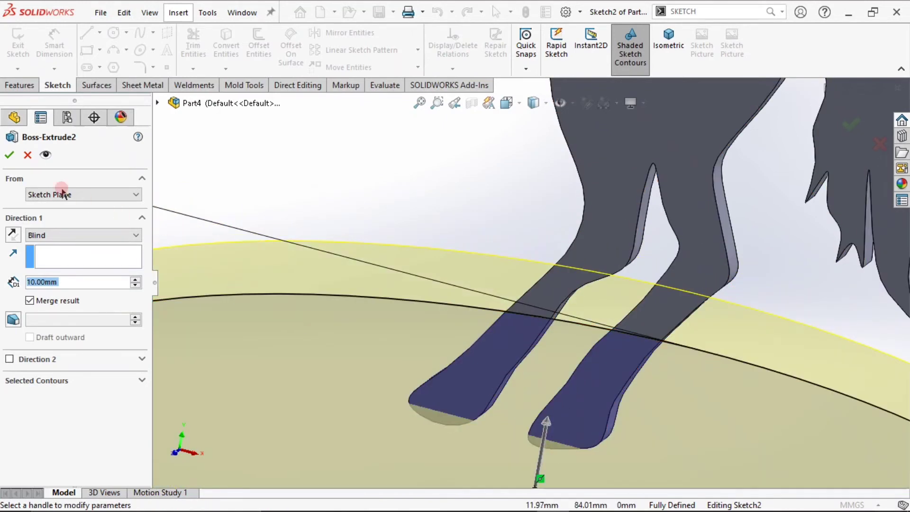
pyautogui.click(10, 156)
# Apply the polished gold metal appearance to the whole body, covering the horse and its round base
pyautogui.click(646, 39)
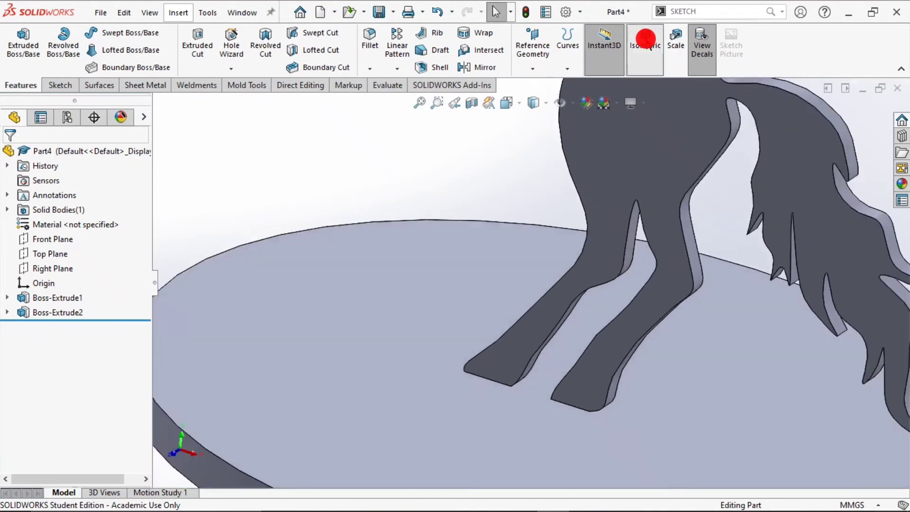
pyautogui.moveTo(619, 243); pyautogui.dragTo(600, 288, button='middle')
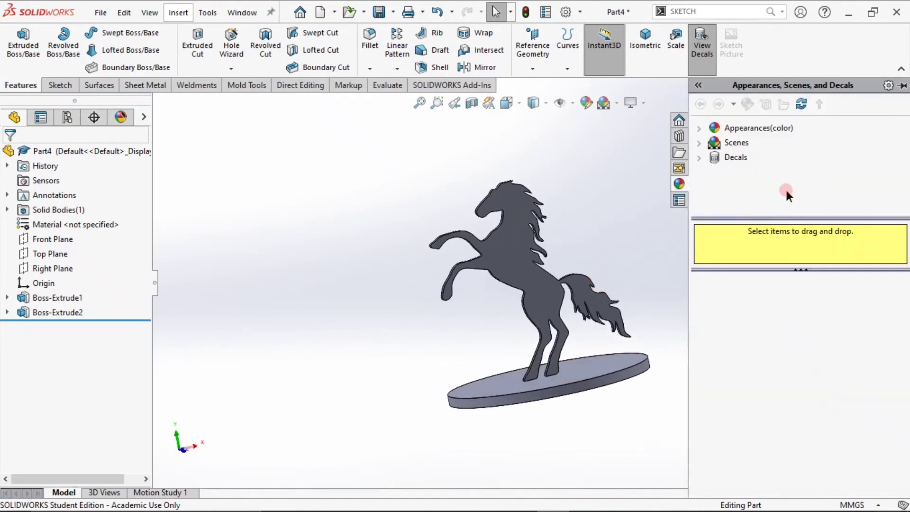
pyautogui.click(778, 130)
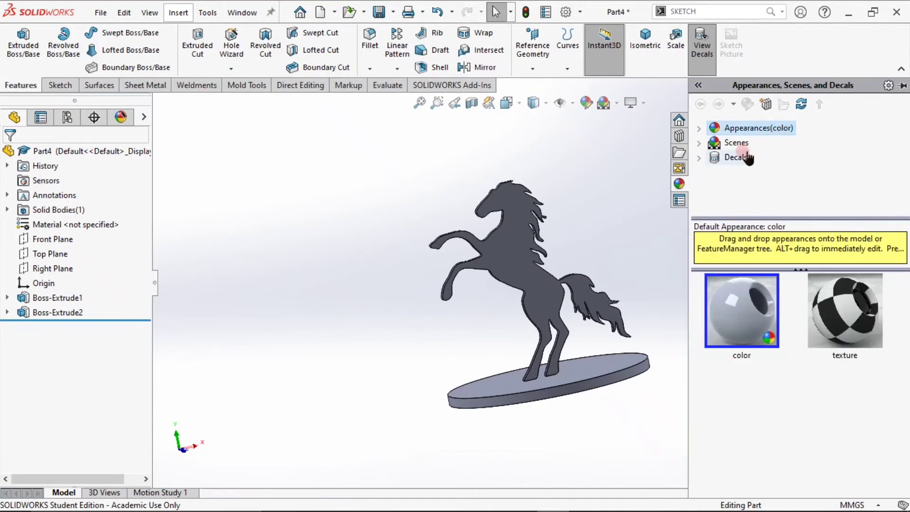
pyautogui.click(699, 129)
pyautogui.click(732, 158)
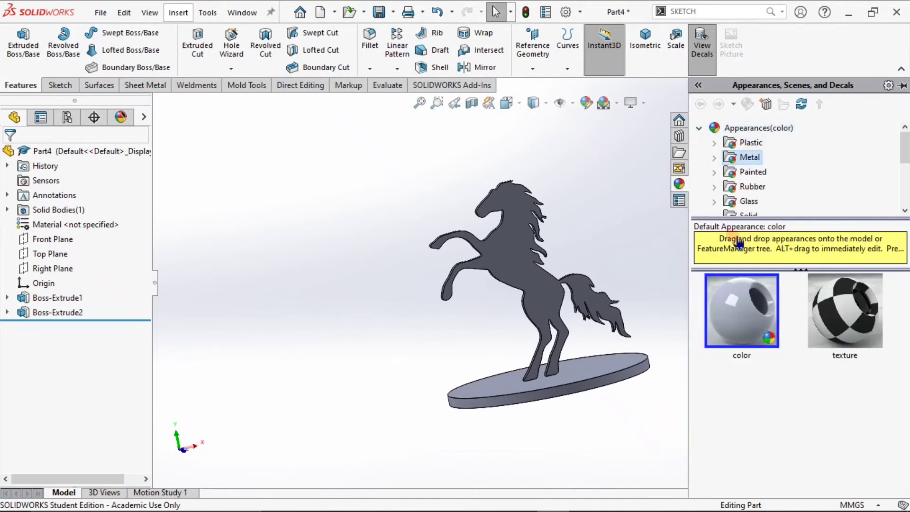
pyautogui.scroll(-3, 843, 403)
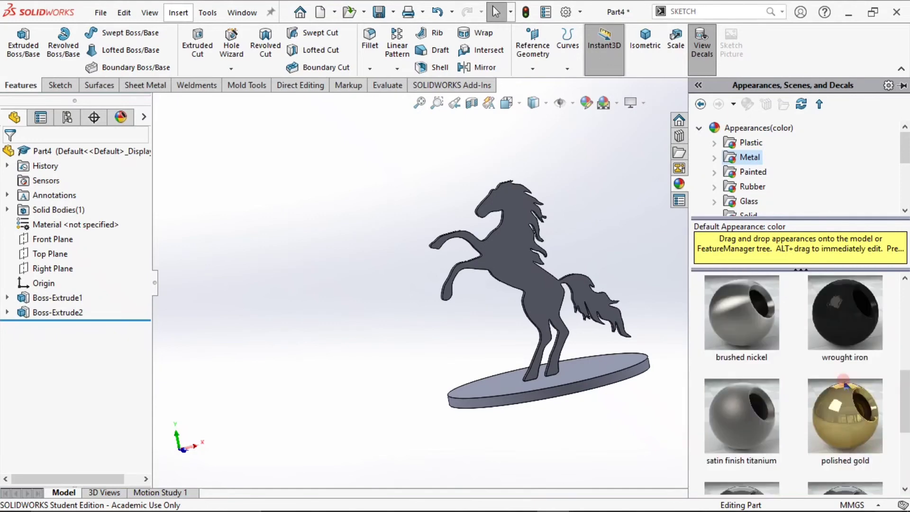
pyautogui.moveTo(848, 419); pyautogui.dragTo(552, 293)
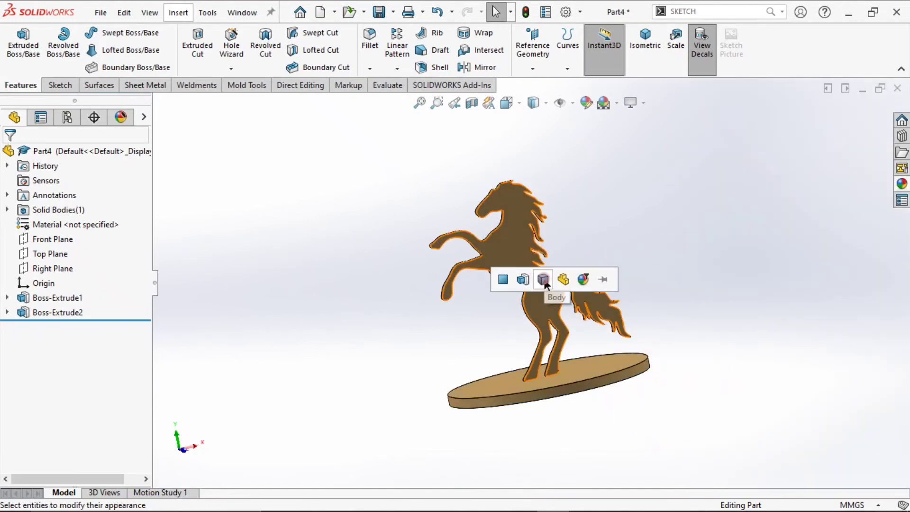
pyautogui.click(549, 282)
# Apply the wrought iron metal appearance to the thin side face running around the horse's silhouette
pyautogui.scroll(-5, 559, 244)
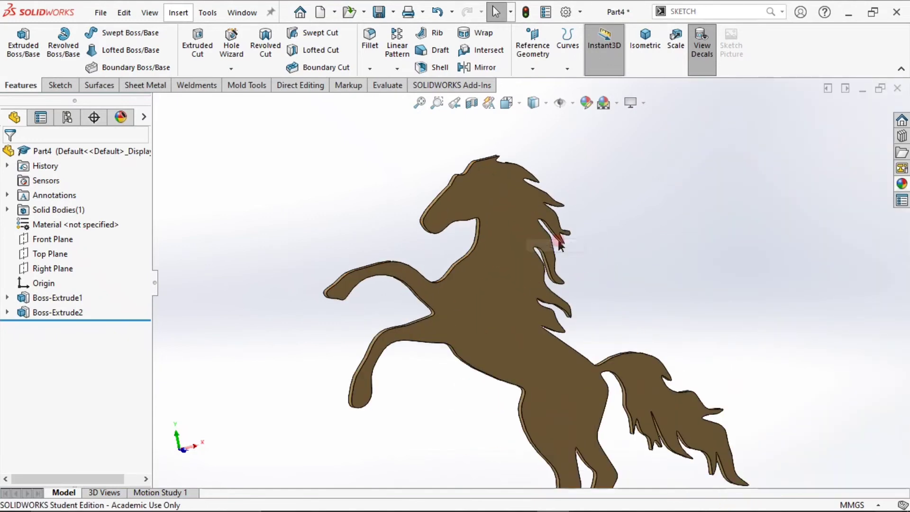
pyautogui.click(900, 185)
pyautogui.moveTo(840, 289); pyautogui.dragTo(488, 216)
pyautogui.scroll(-5, 420, 246)
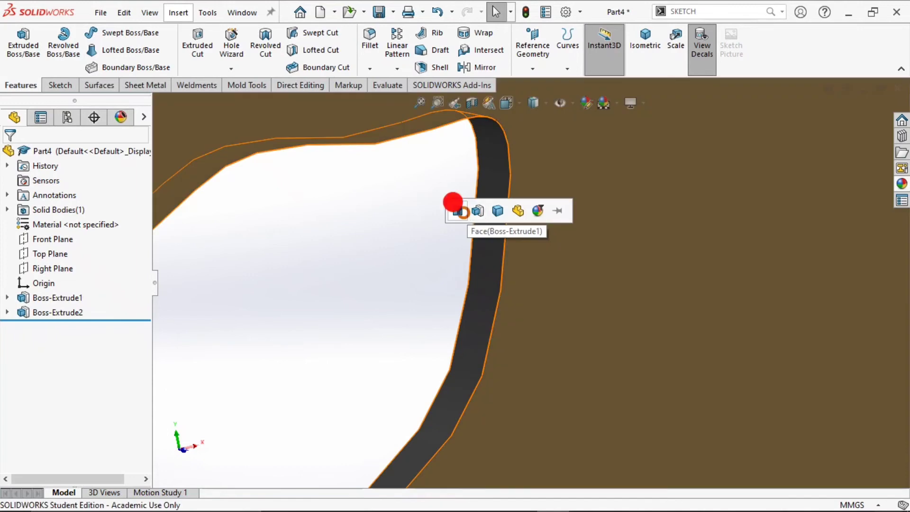
pyautogui.click(455, 205)
pyautogui.scroll(6, 562, 231)
pyautogui.scroll(3, 680, 267)
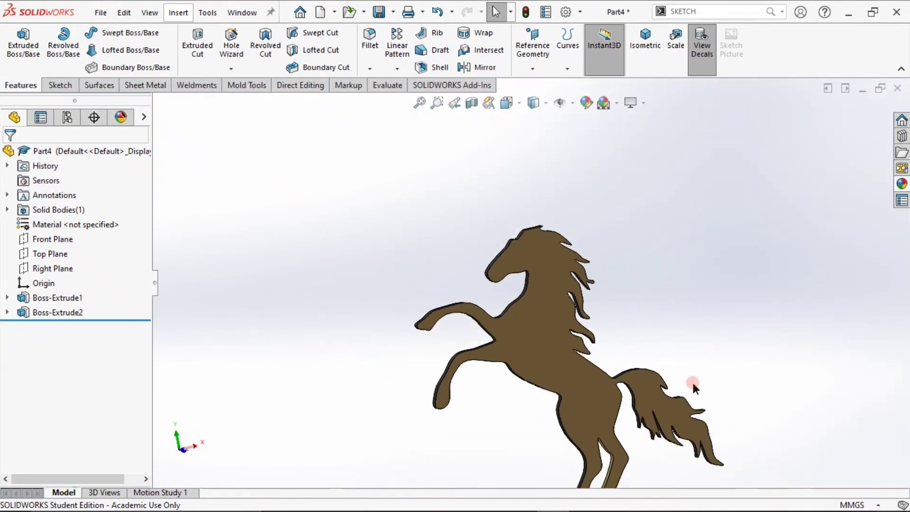
# Apply the wrought iron metal appearance to the top face of the round base only
pyautogui.moveTo(691, 386); pyautogui.dragTo(654, 355, button='middle')
pyautogui.scroll(-4, 527, 419)
pyautogui.click(646, 41)
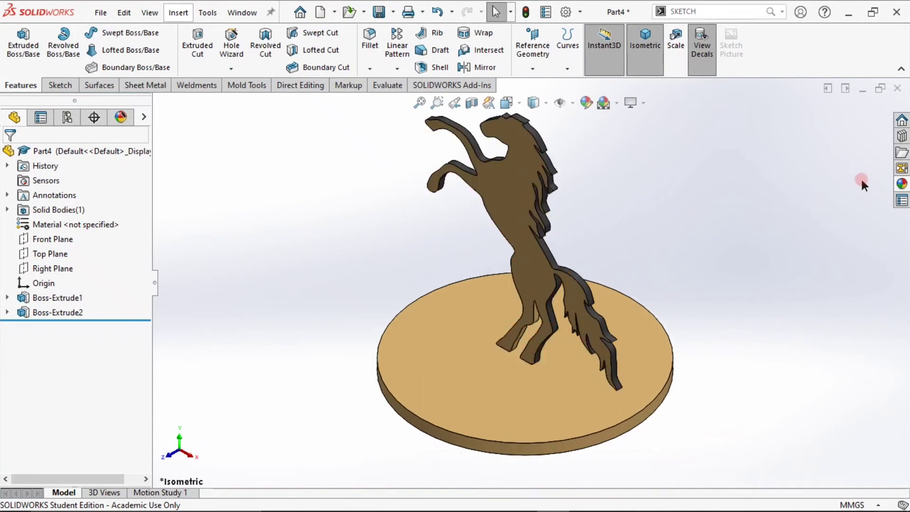
pyautogui.click(903, 184)
pyautogui.moveTo(845, 313); pyautogui.dragTo(571, 369)
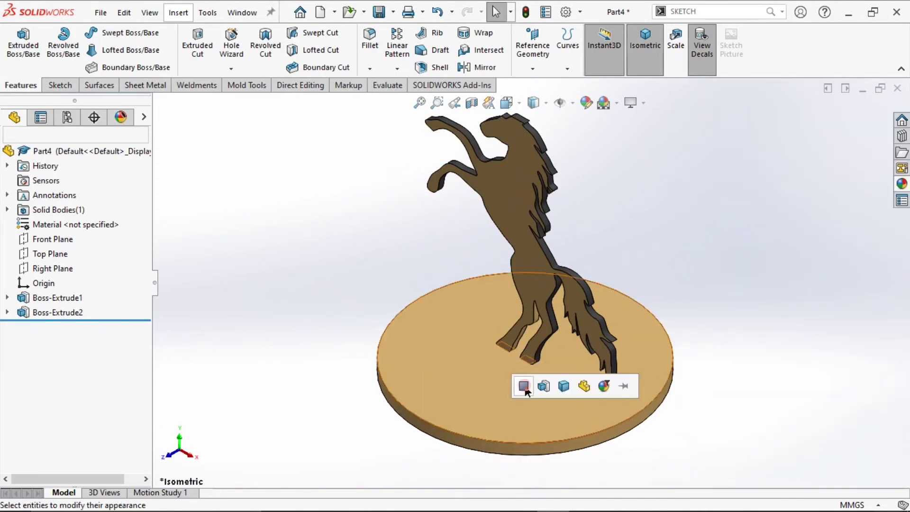
pyautogui.click(524, 386)
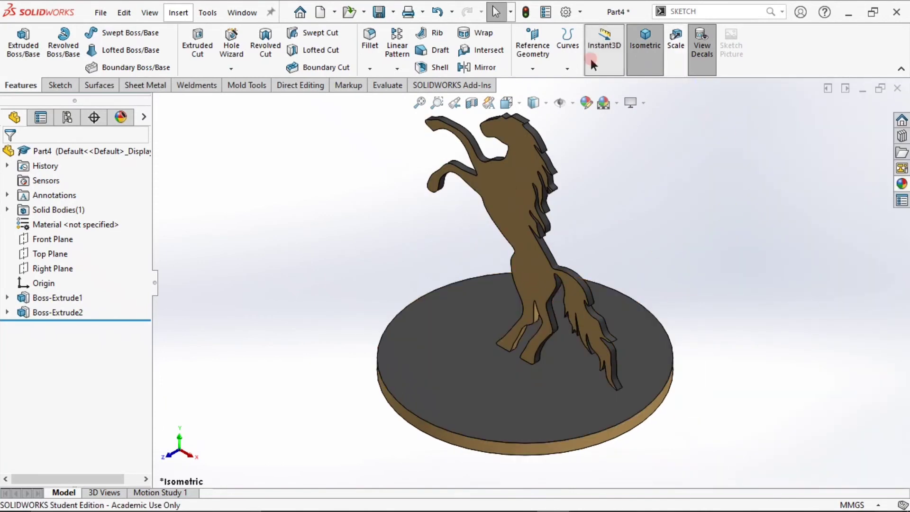
# Inspect the two-tone horse statue from the front, back and underside, ending in the isometric view
pyautogui.moveTo(664, 259); pyautogui.dragTo(689, 264, button='middle')
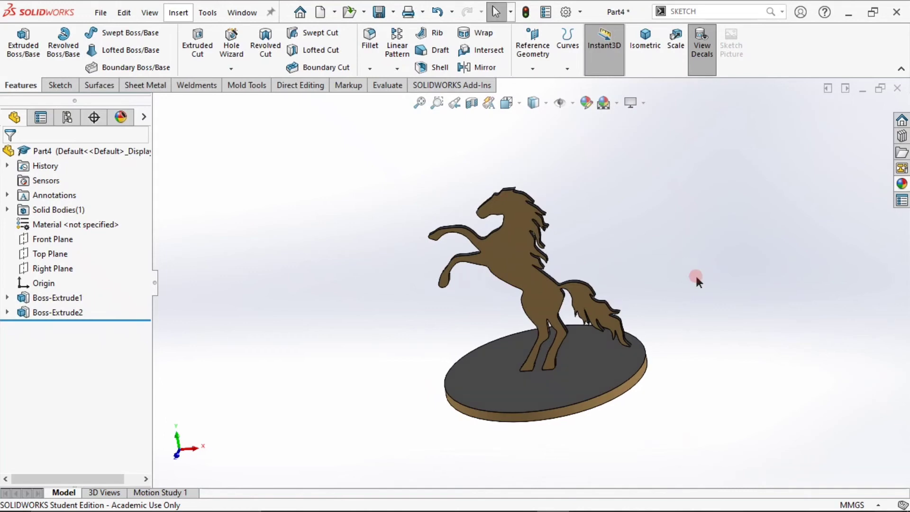
pyautogui.click(663, 71)
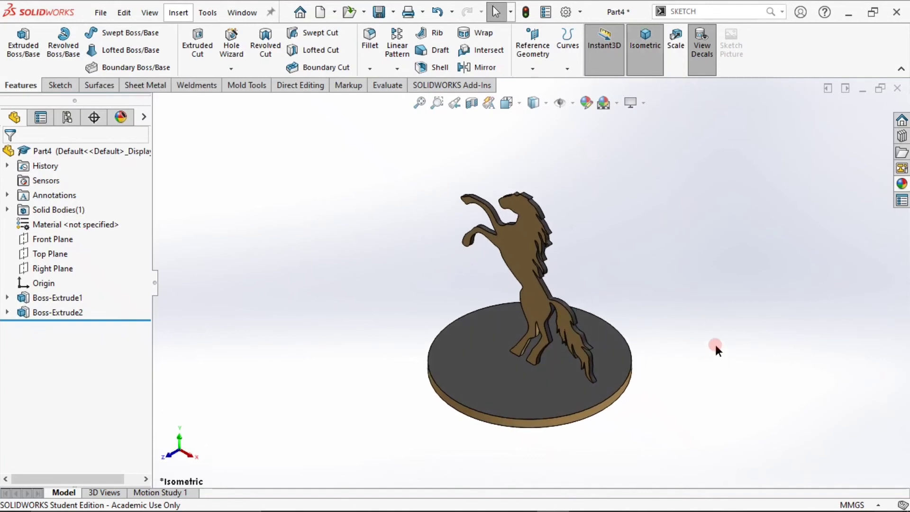
pyautogui.moveTo(714, 342); pyautogui.dragTo(604, 461, button='middle')
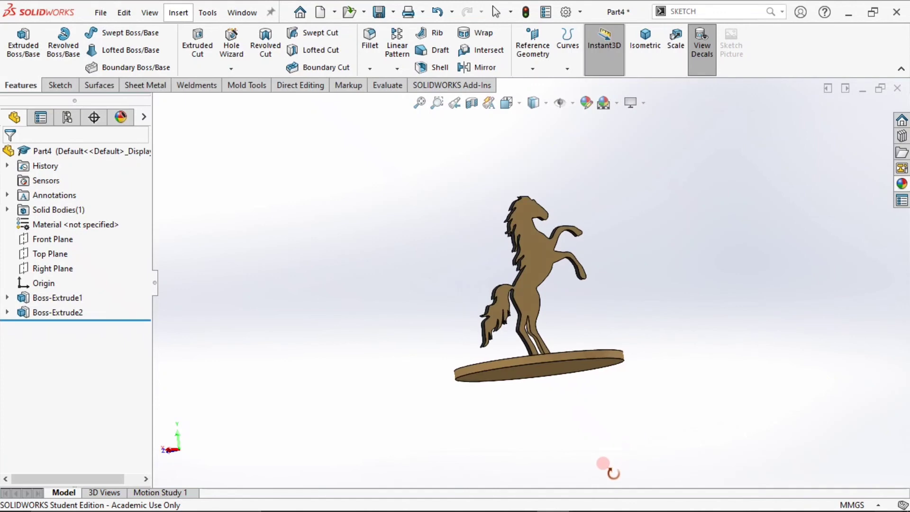
pyautogui.moveTo(604, 464); pyautogui.dragTo(725, 453, button='middle')
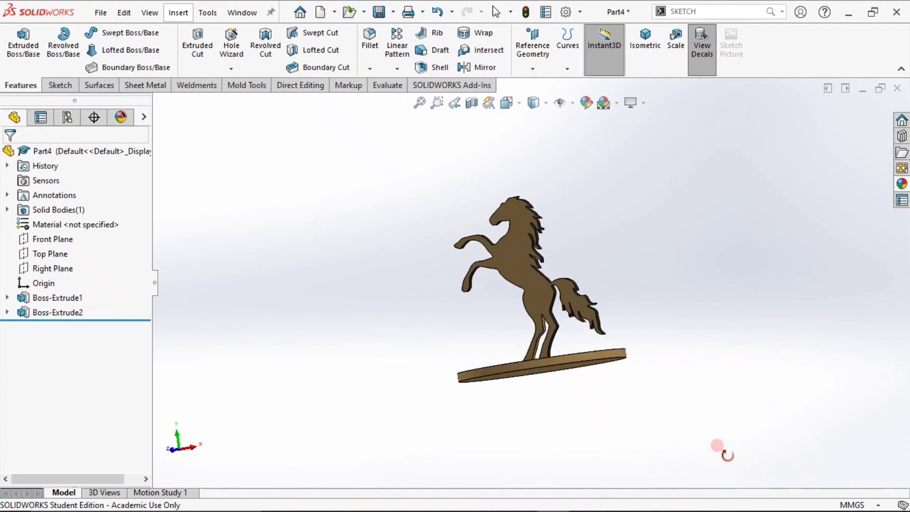
pyautogui.click(636, 55)
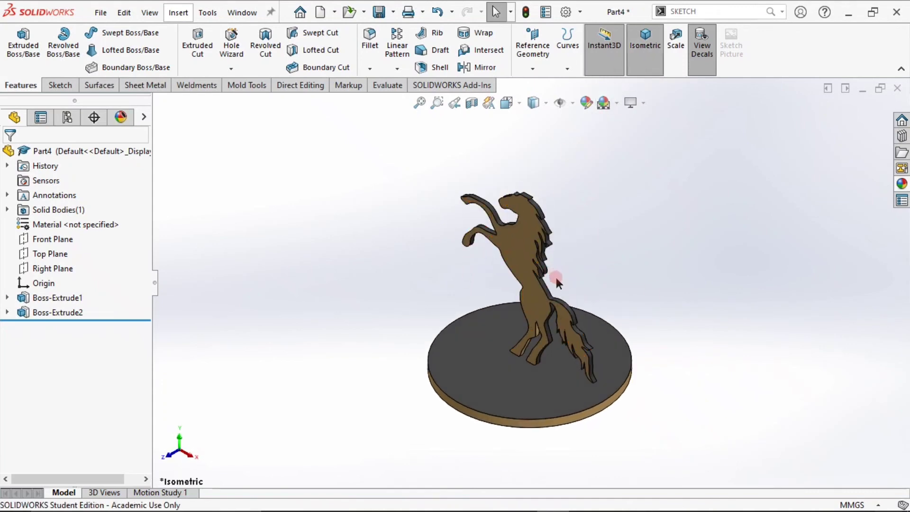